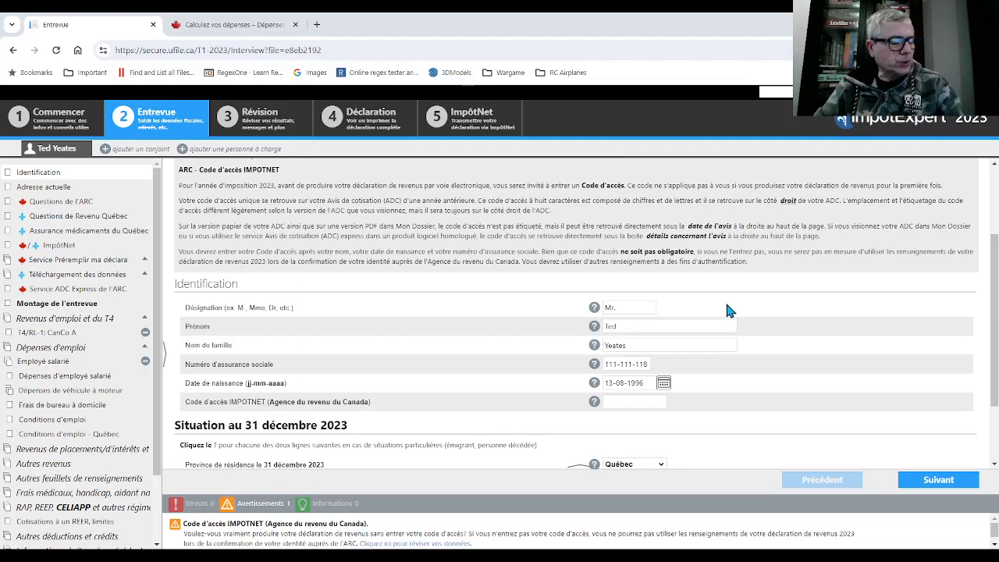
Review the taxpayer's identification details and situation as of 31 December 2023, and continue to the current address page.
scroll(677, 250, down, 1)
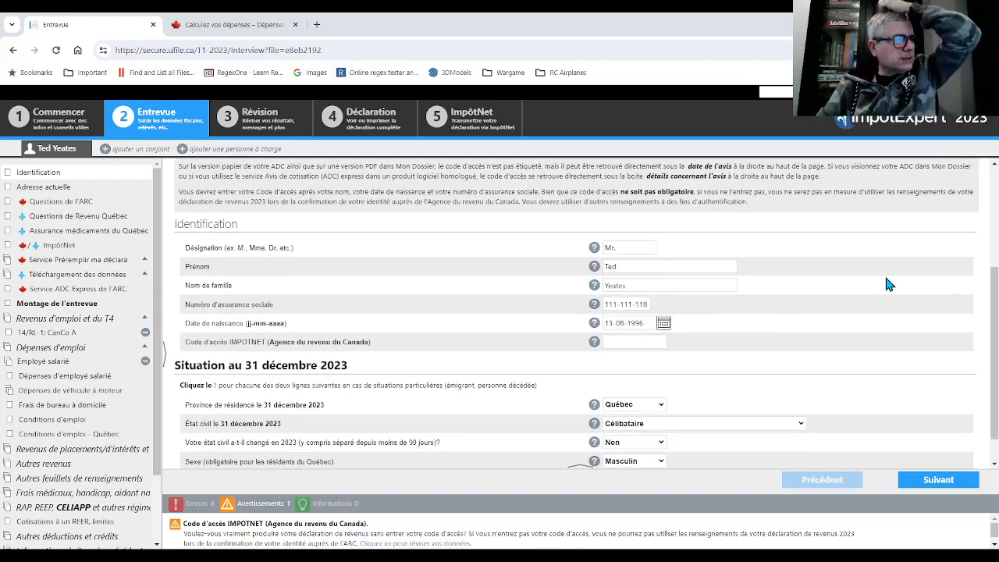
scroll(740, 246, down, 1)
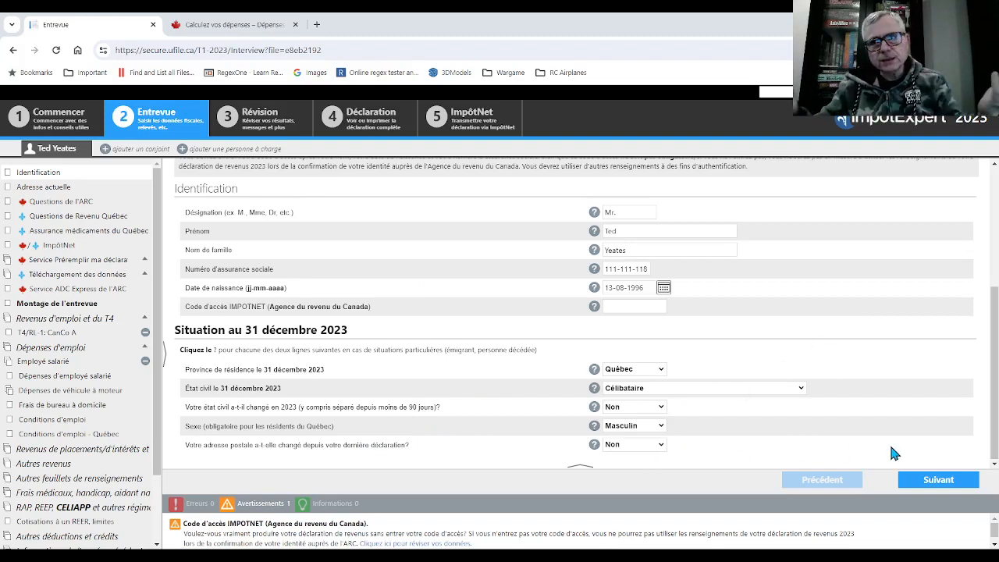
click(935, 479)
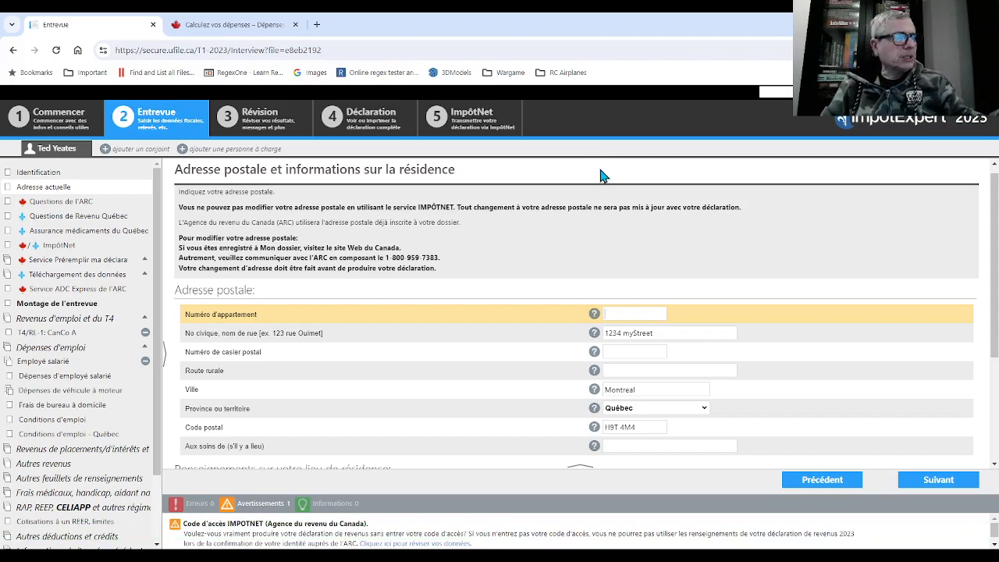
Review the mailing address, residence and telephone details, and continue to the Questions de l'ARC page.
click(922, 480)
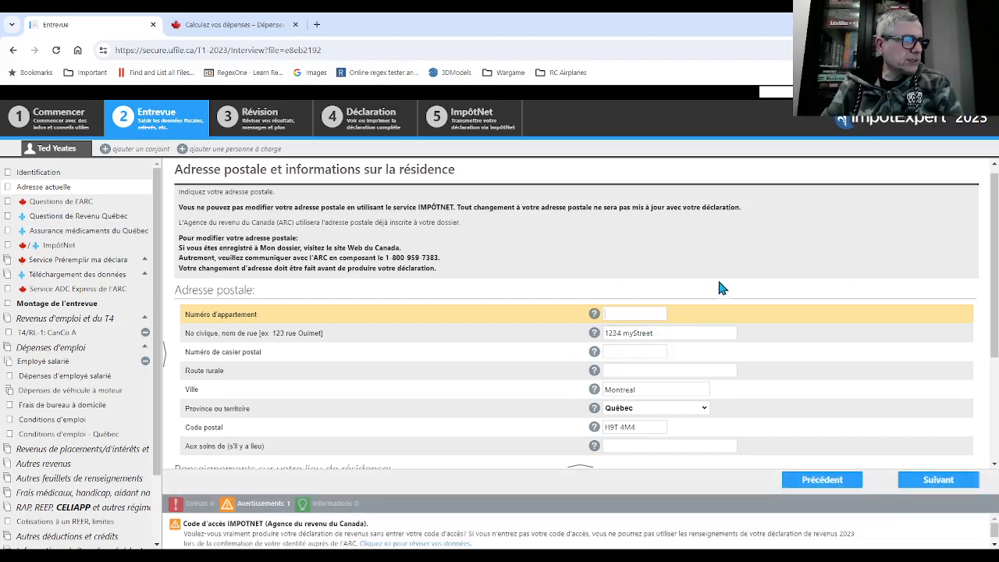
scroll(764, 291, down, 2)
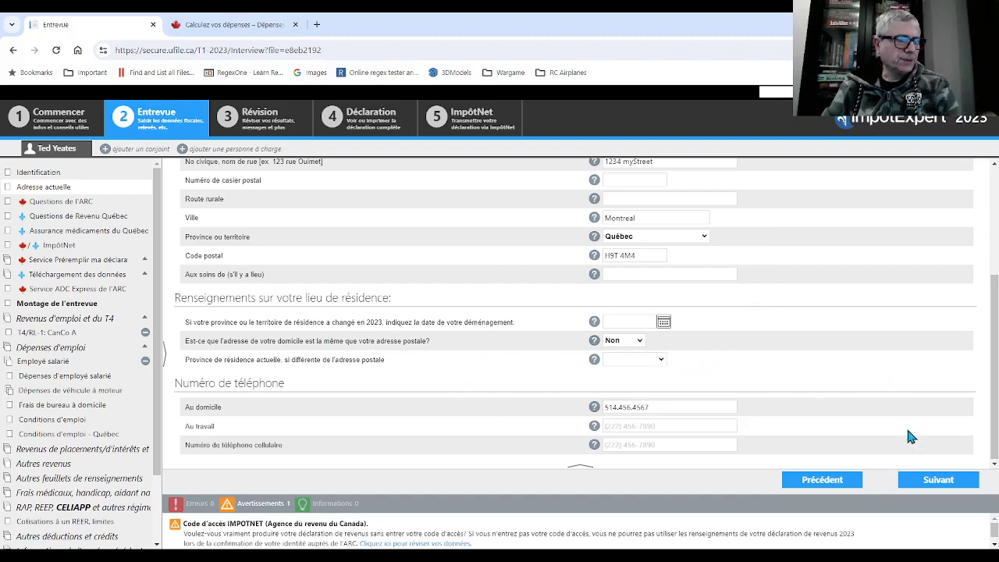
click(930, 484)
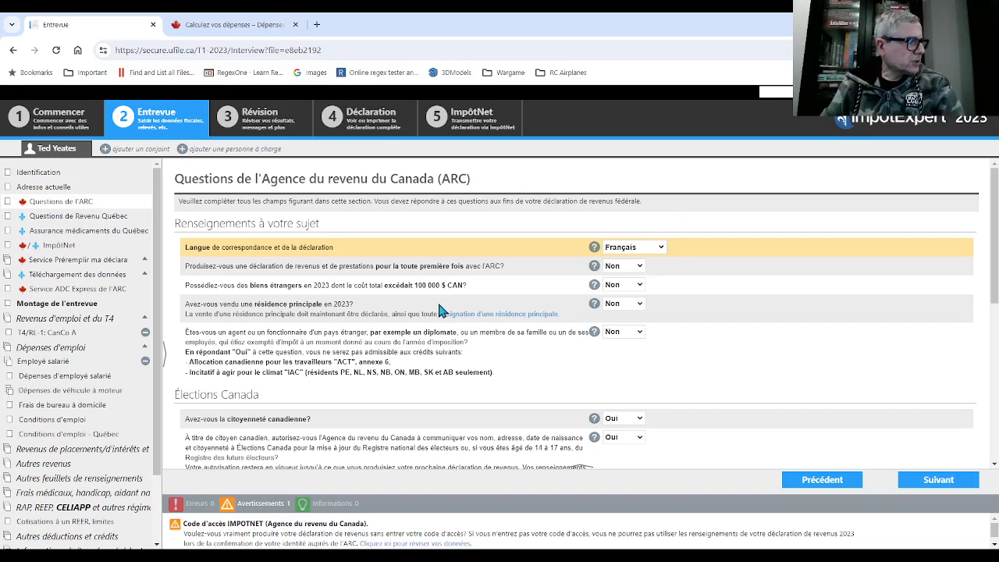
Review the ARC questions through Élections Canada, email notices and foreign mailing address, and continue to the Revenu Québec questions.
scroll(434, 310, down, 1)
scroll(635, 335, down, 3)
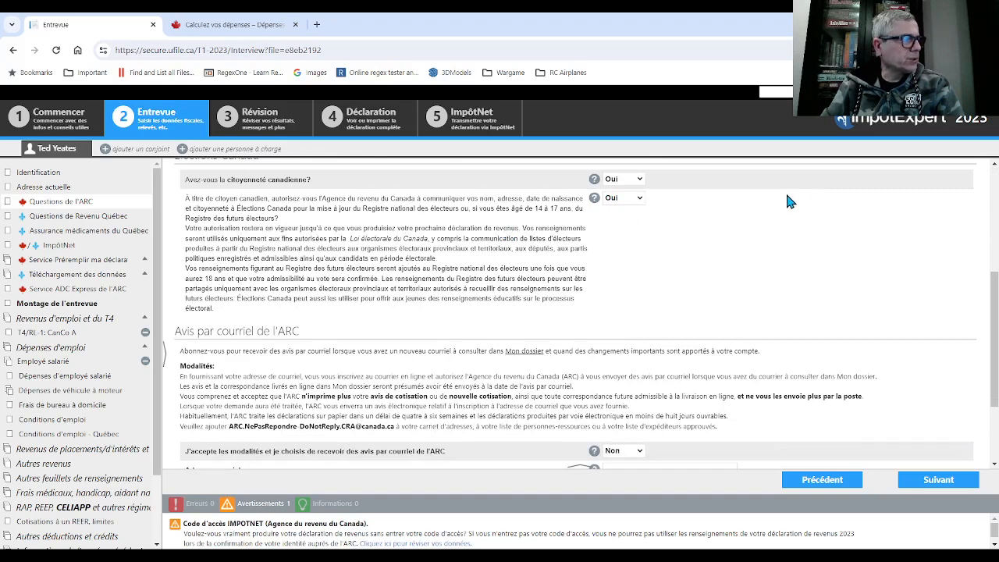
scroll(787, 202, down, 2)
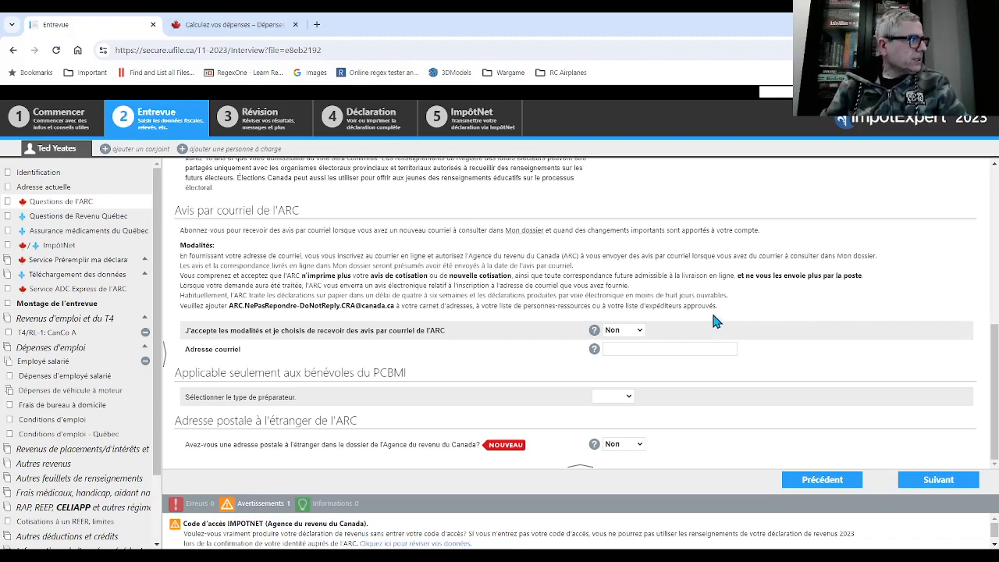
click(940, 486)
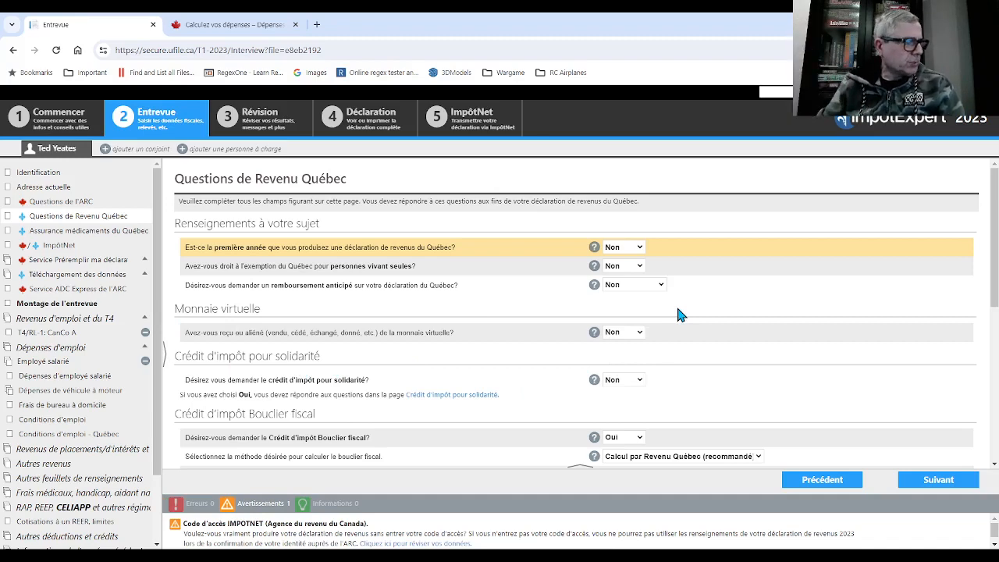
Review the Revenu Québec questions on tax credits, notifications and electronic communications, and continue to the Québec drug insurance page.
scroll(677, 315, down, 2)
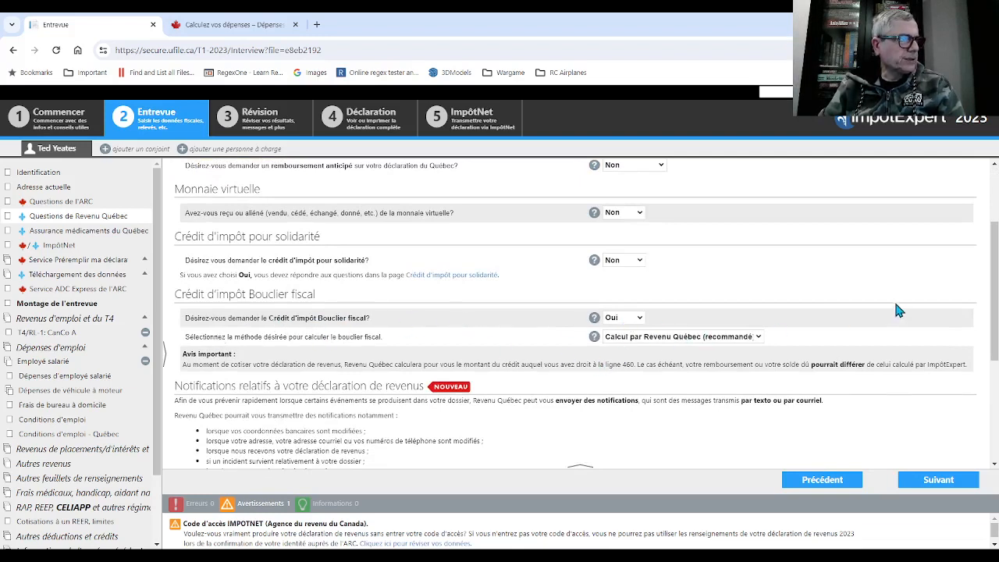
scroll(844, 221, down, 5)
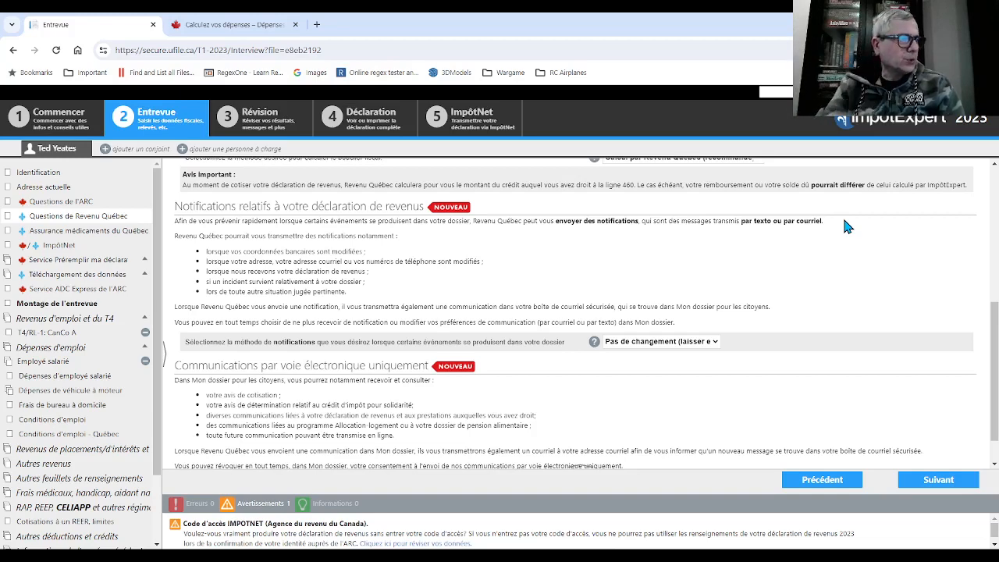
scroll(840, 223, down, 1)
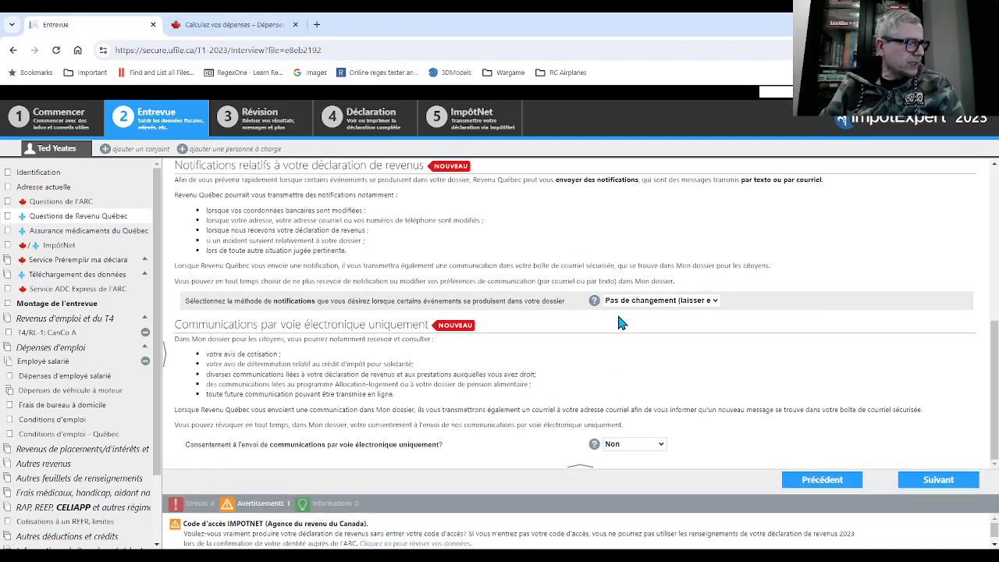
click(937, 479)
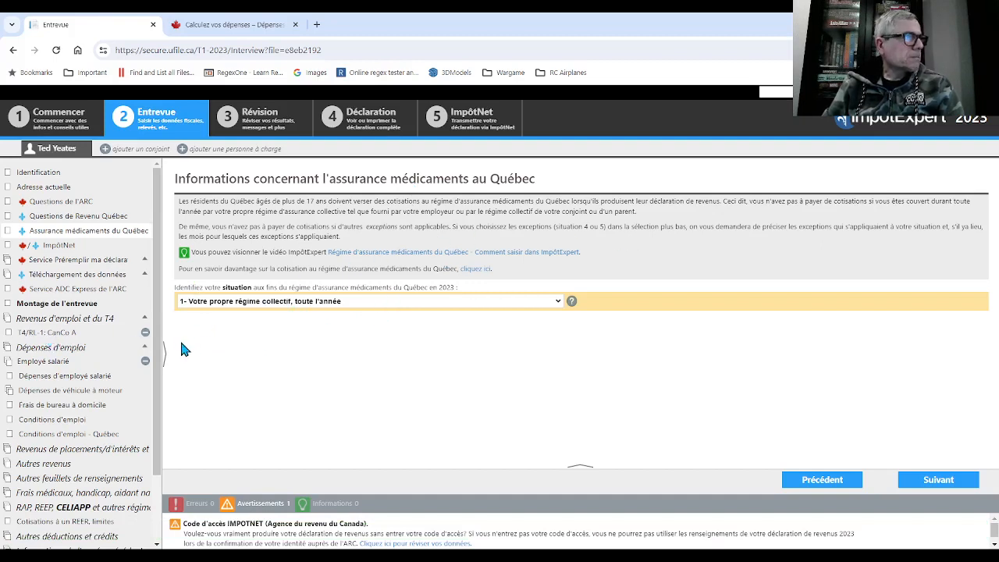
Examine the T4/RL-1 slip for employer CanCo A, from its income and deduction boxes to the additional information section.
click(68, 333)
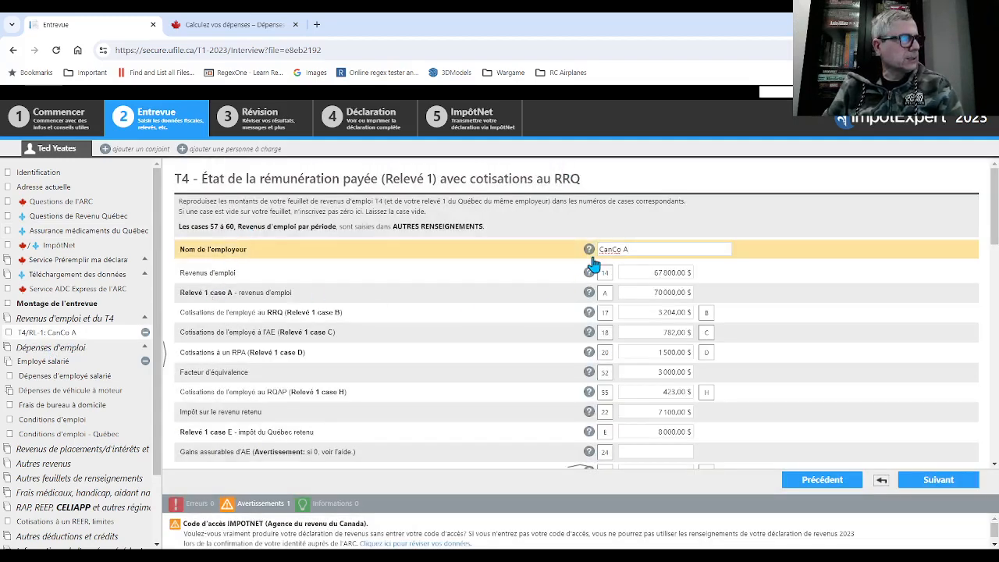
click(675, 245)
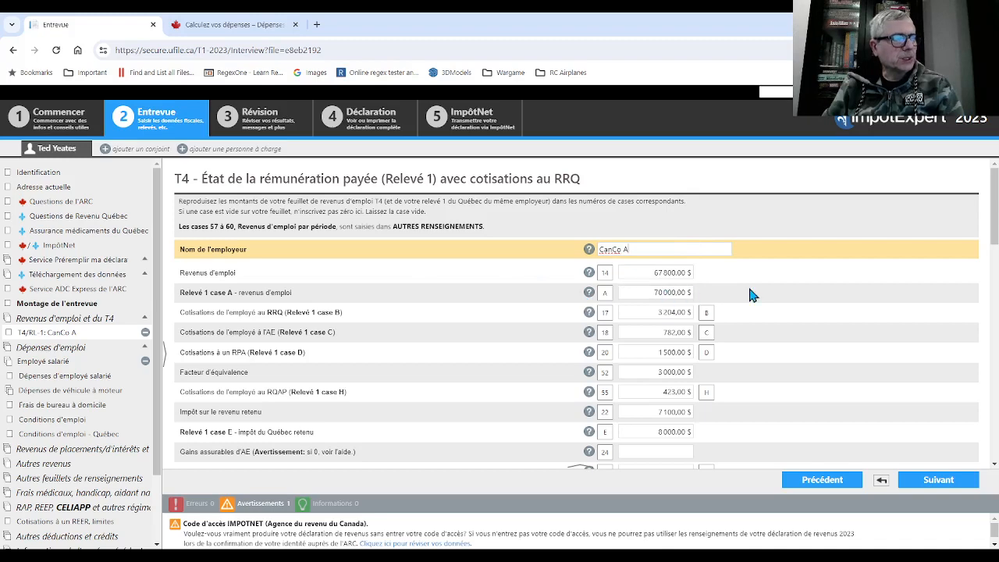
scroll(761, 289, down, 5)
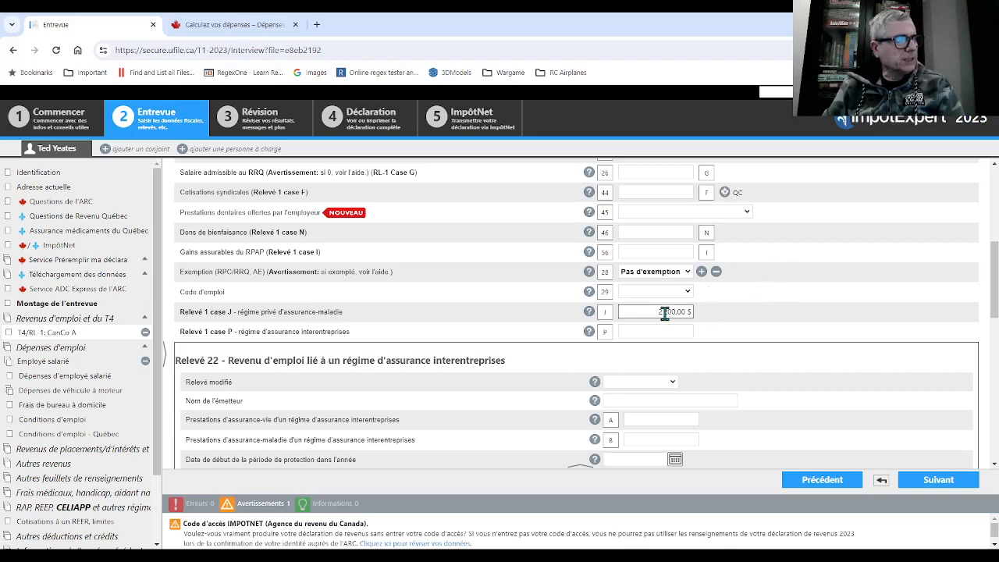
scroll(731, 284, down, 2)
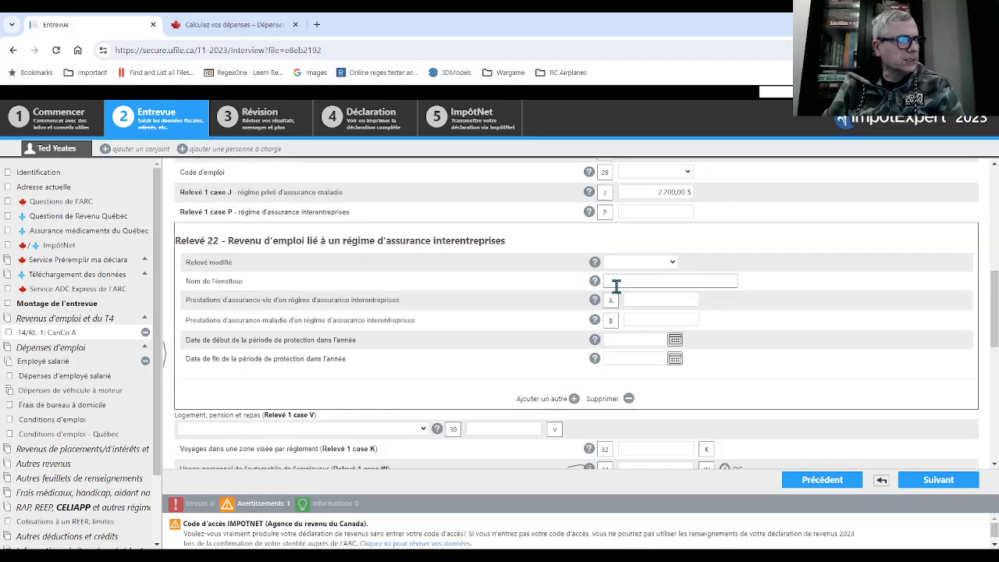
scroll(617, 289, down, 4)
scroll(617, 290, down, 4)
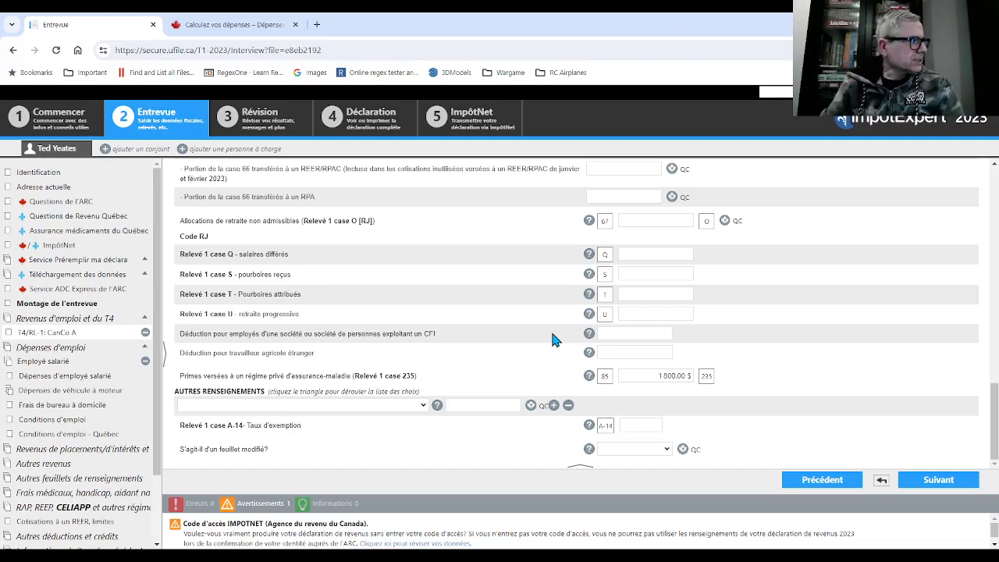
scroll(546, 328, up, 10)
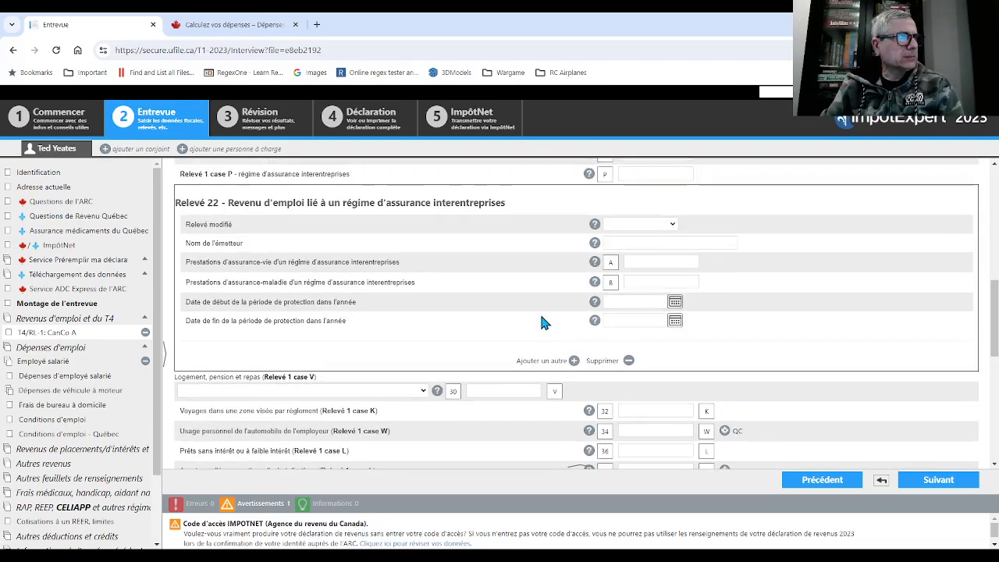
scroll(544, 322, up, 15)
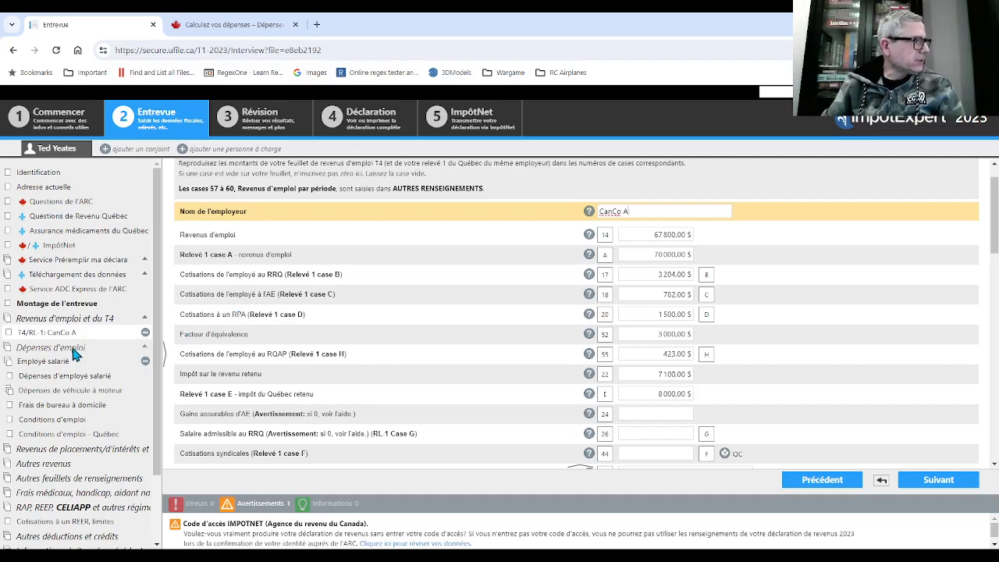
Check the topics selected in Montage de l'entrevue and view the T777 form options under Dépenses d'emploi.
click(69, 305)
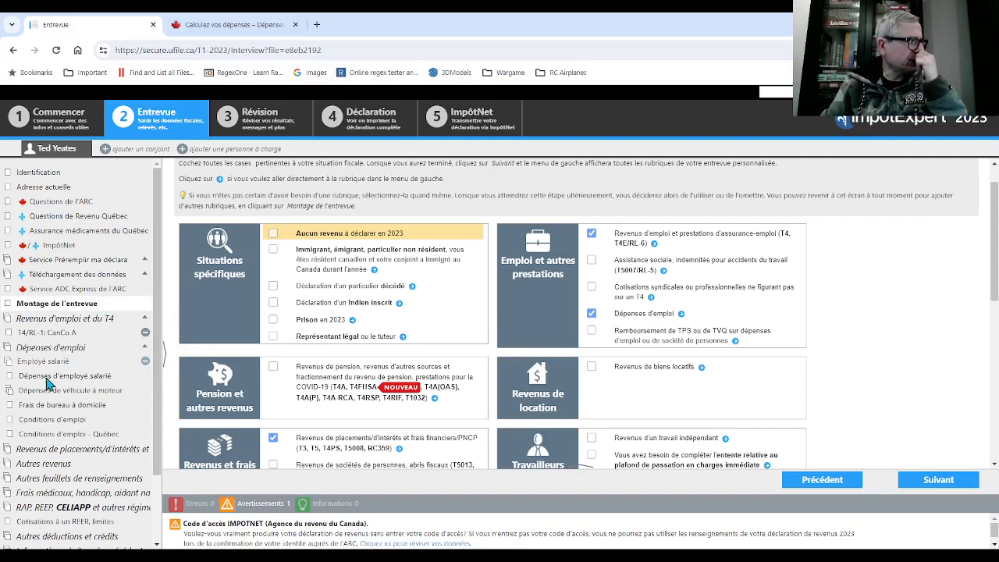
click(53, 364)
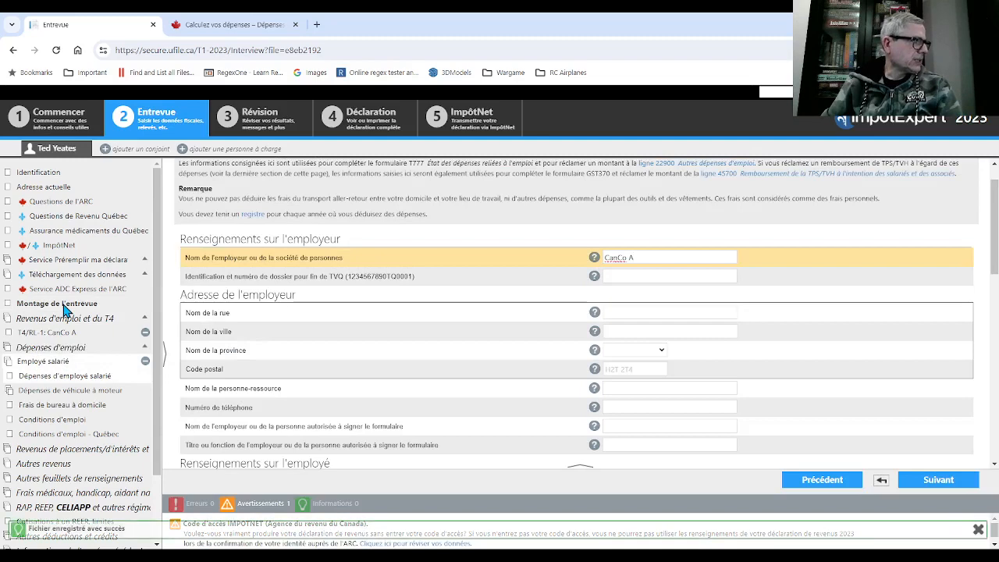
click(64, 305)
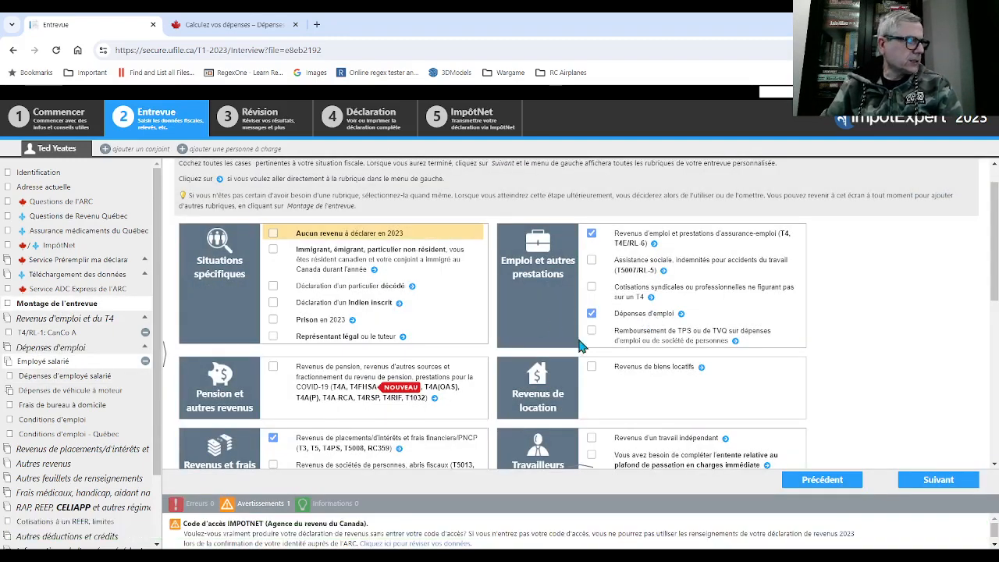
click(31, 348)
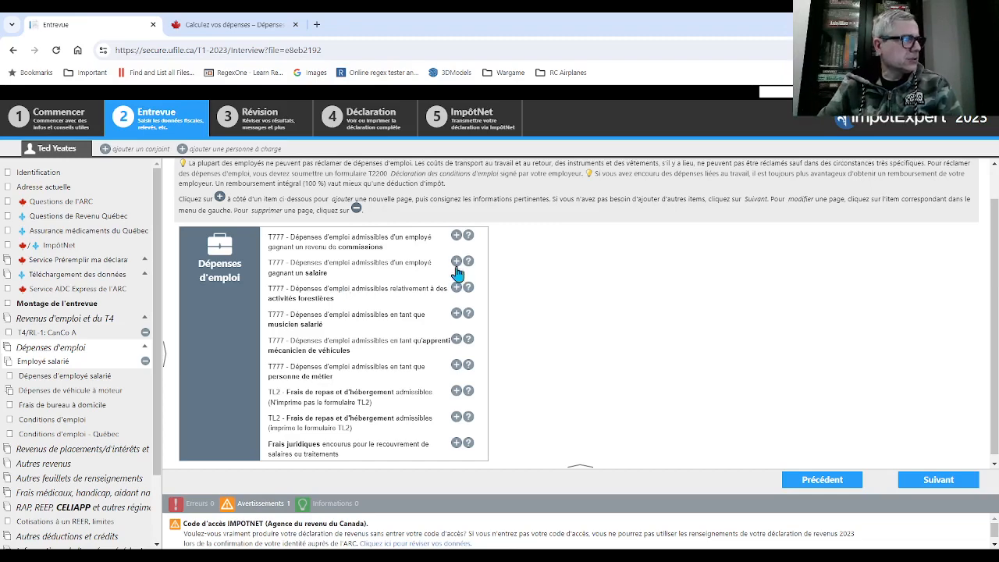
Examine the Dépenses d'employé salarié page for CanCo A, from the employer details through the TPS/TVH and TVQ rebate questions.
click(22, 378)
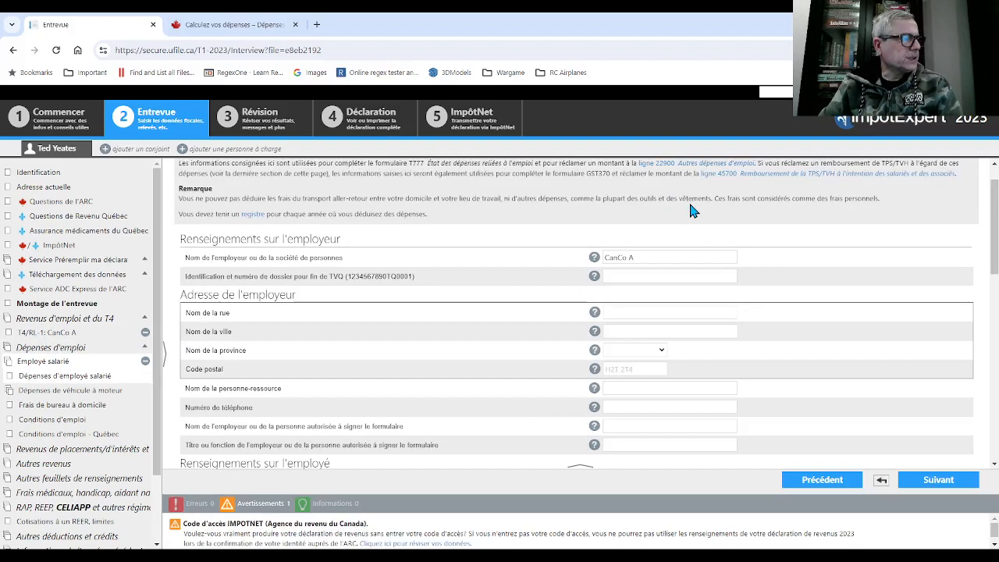
click(695, 258)
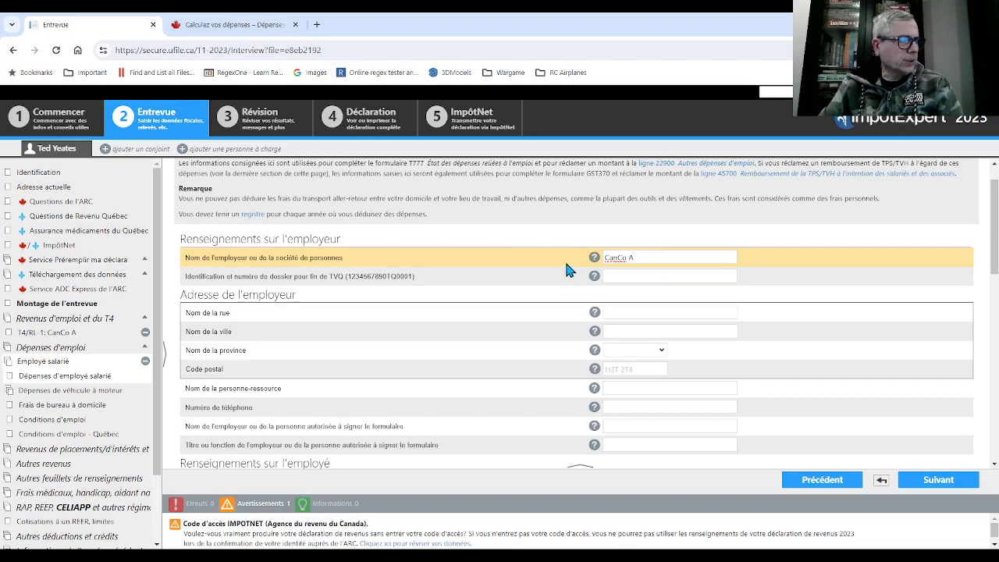
scroll(567, 270, down, 1)
scroll(568, 259, down, 2)
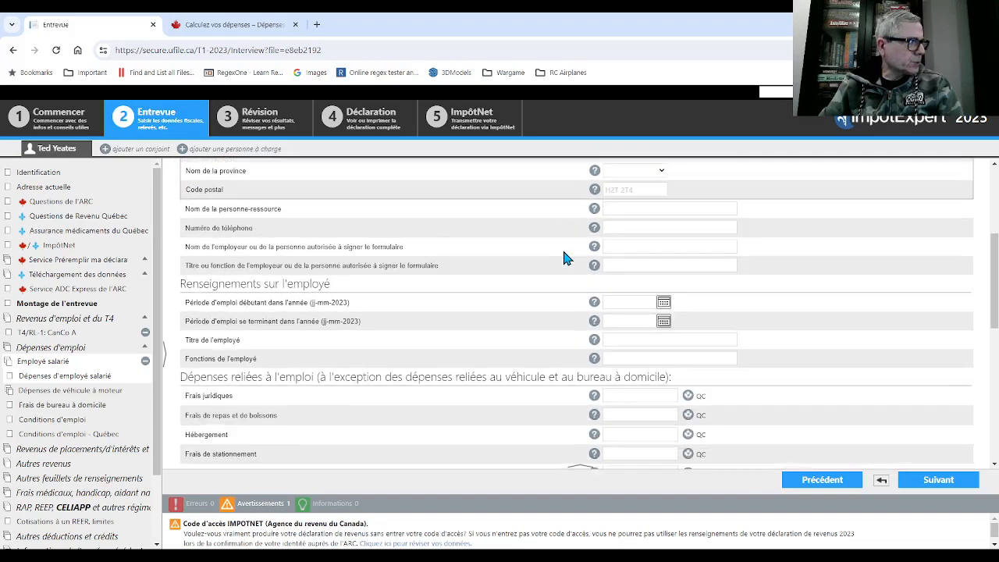
scroll(567, 255, down, 2)
scroll(564, 255, down, 3)
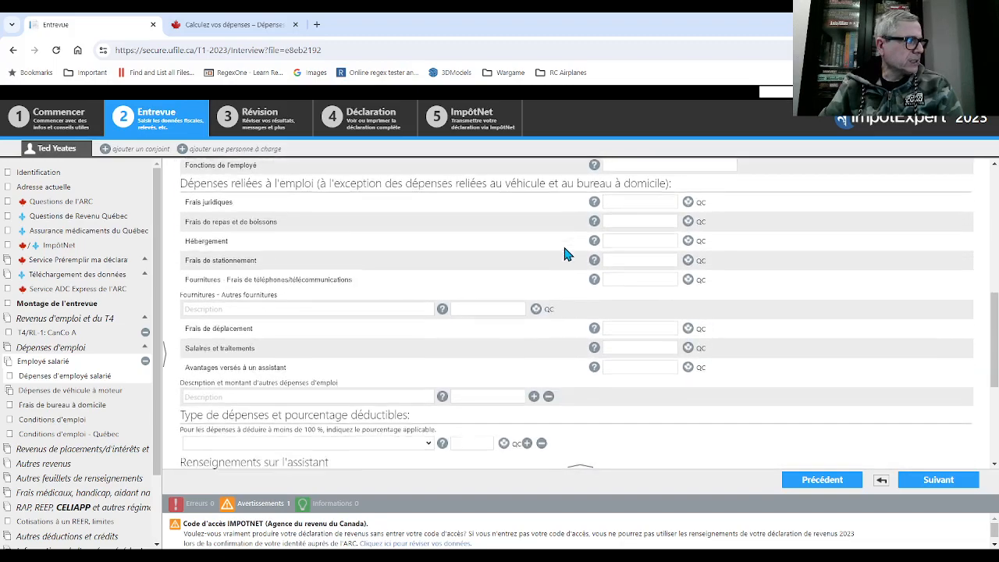
scroll(544, 259, down, 3)
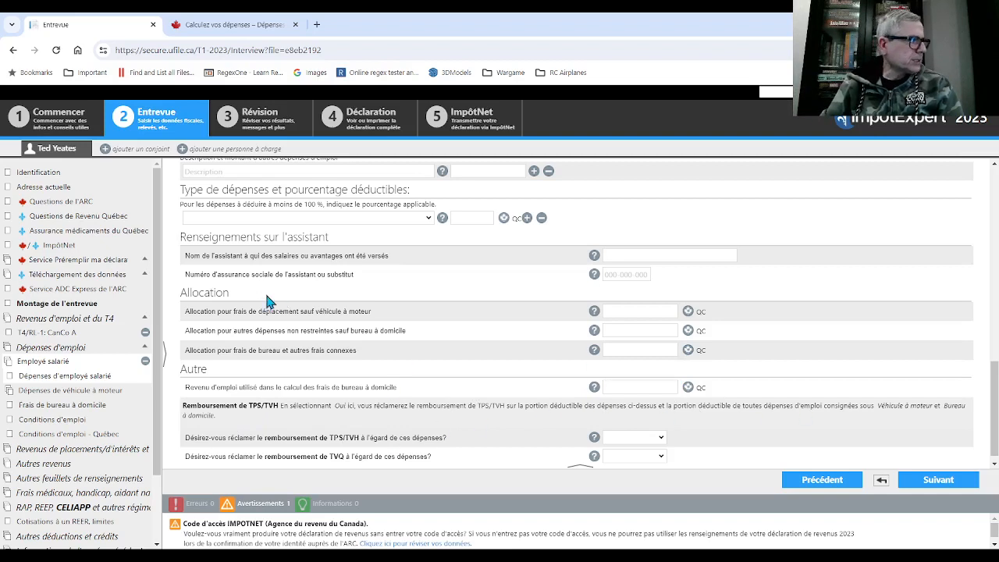
View the Frais de bureau à domicile amounts and place the Excel workbook Book1 beside them for comparison.
click(42, 406)
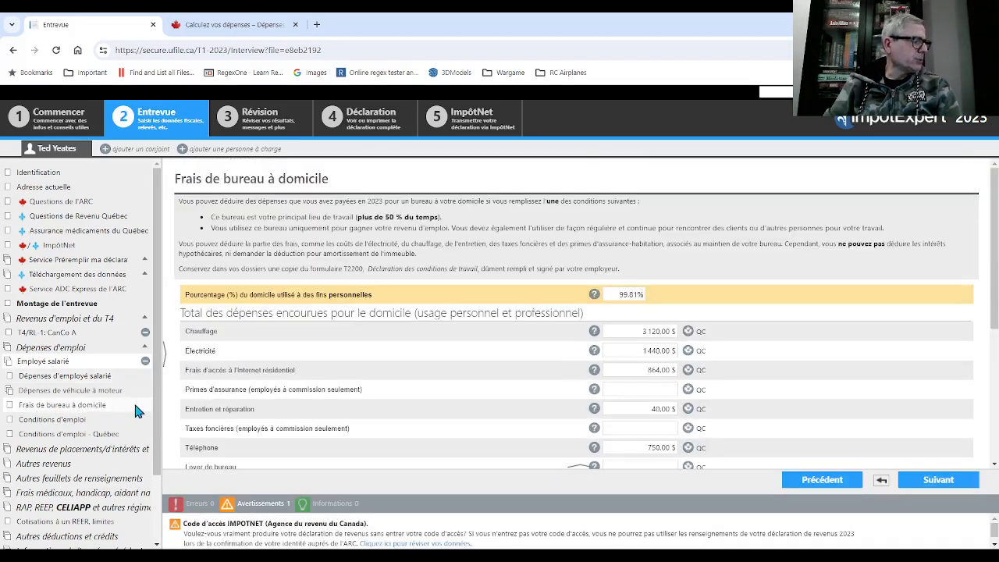
scroll(388, 270, down, 1)
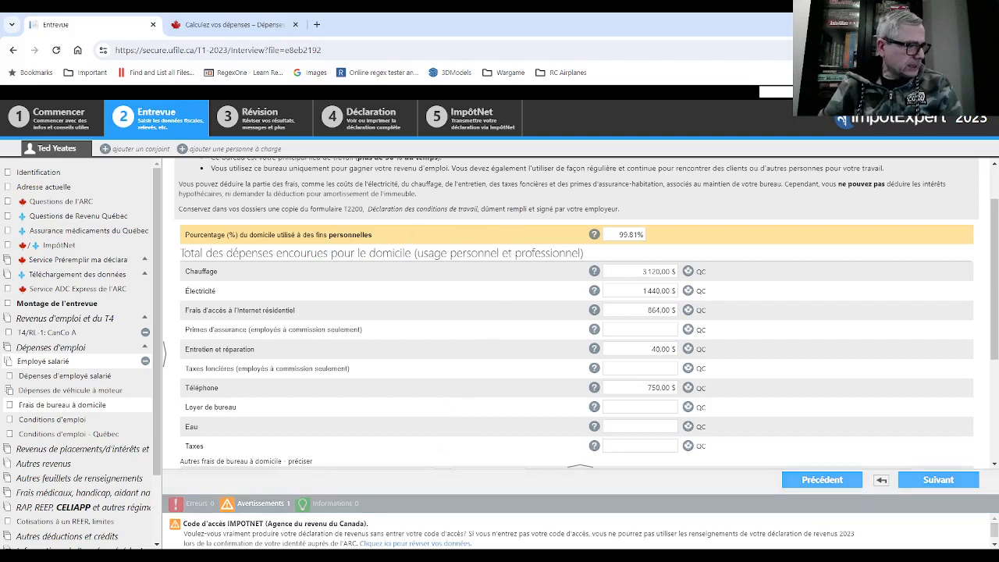
click(409, 556)
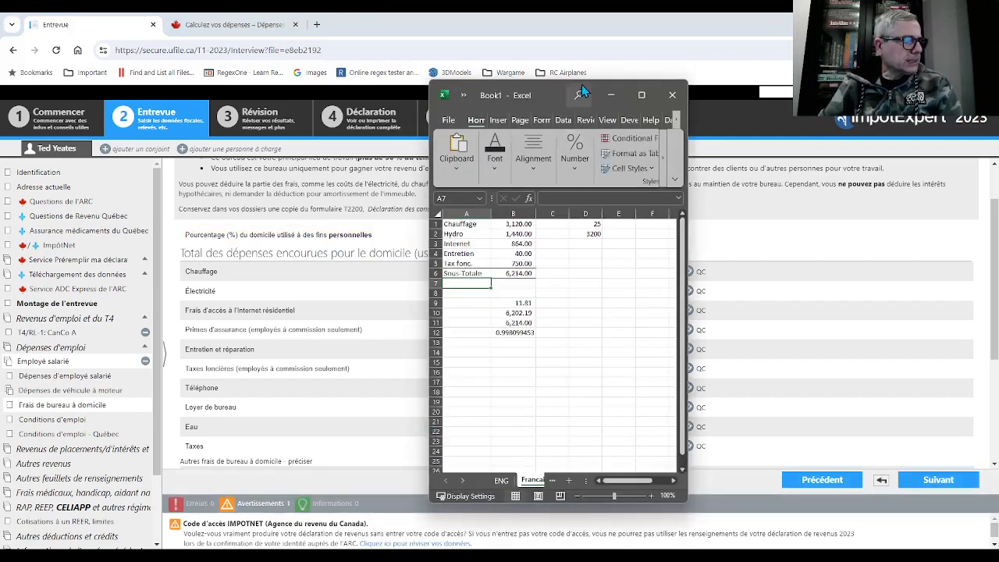
drag(557, 90, 174, 85)
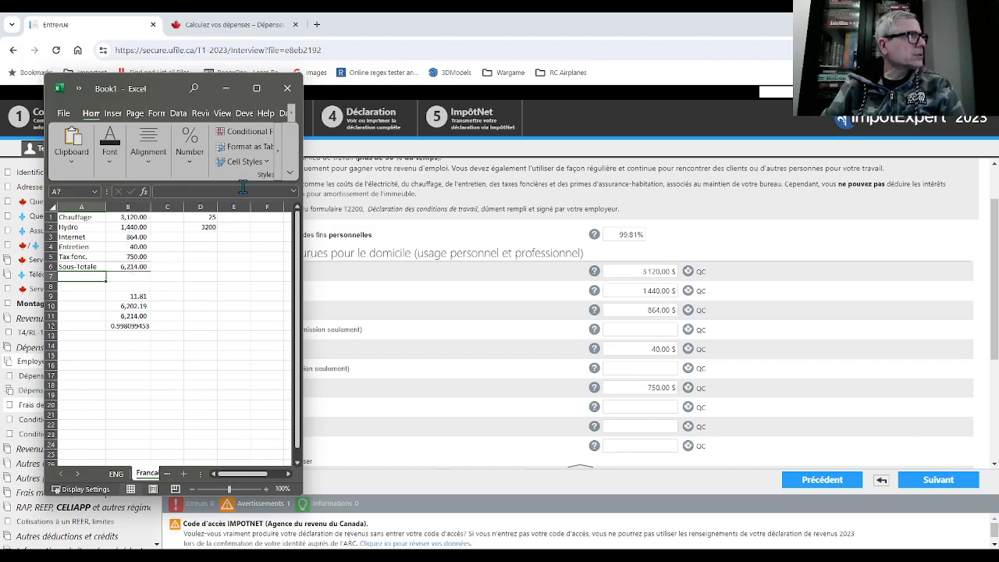
Copy the web address of the ARC page Calculez vos dépenses into cell A15 of the Excel workbook Book1, returning to the page.
click(238, 28)
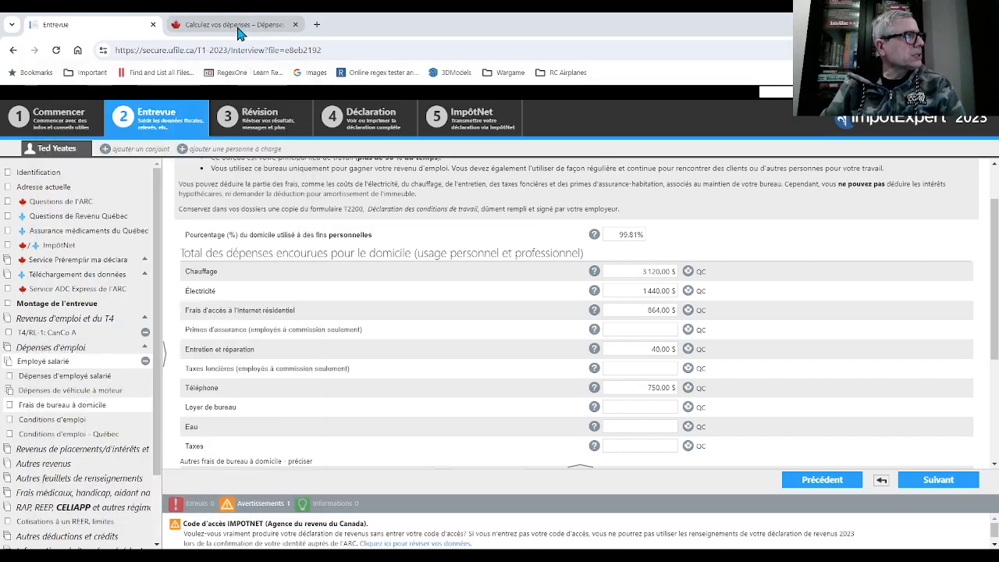
scroll(354, 258, up, 3)
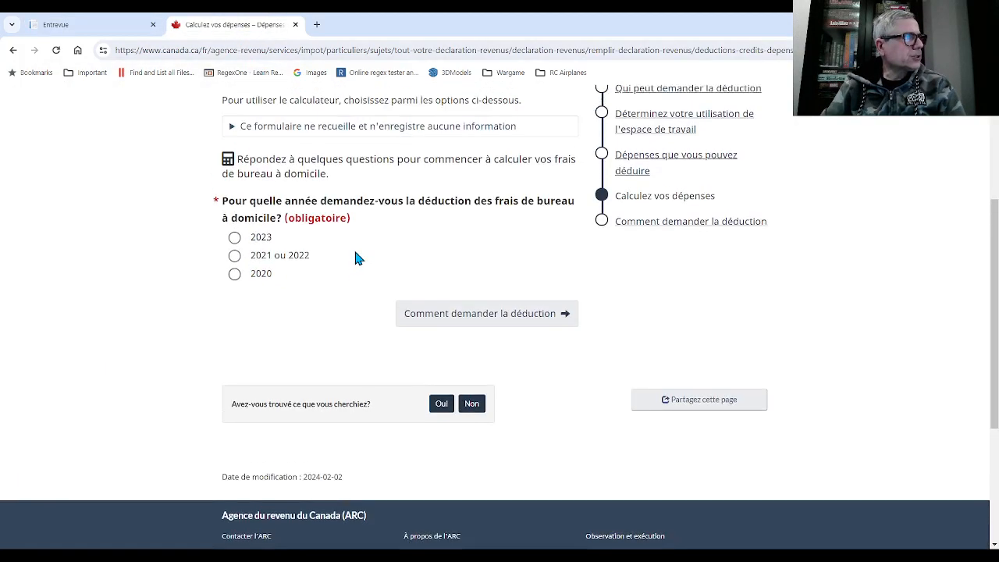
scroll(356, 254, up, 1)
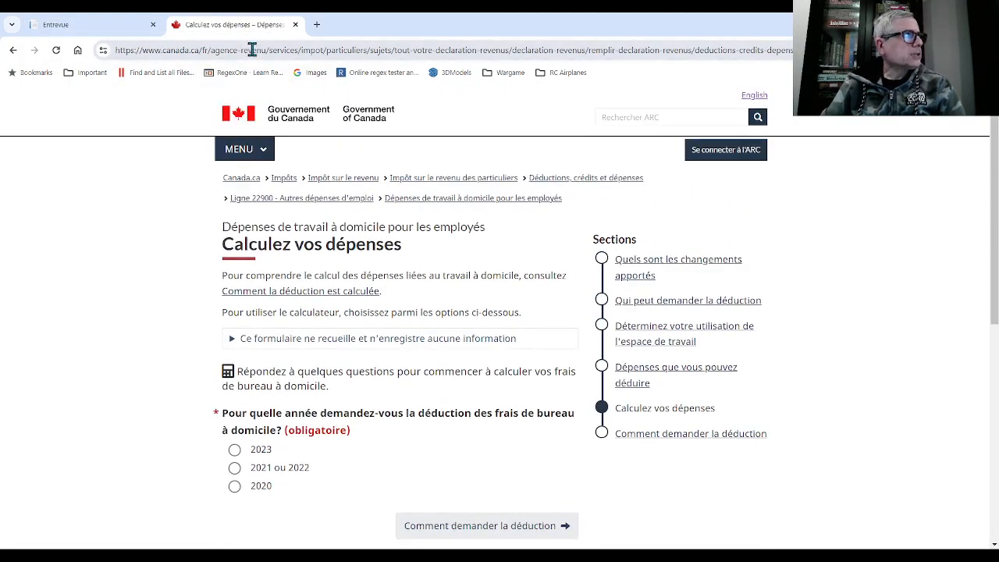
click(308, 51)
key(ctrl+c)
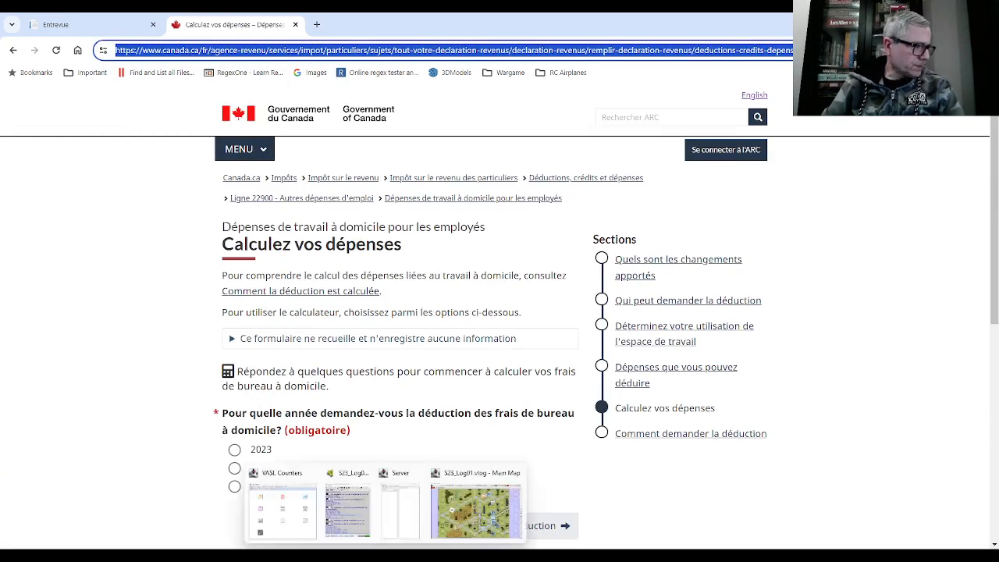
mouse_move(408, 556)
click(416, 521)
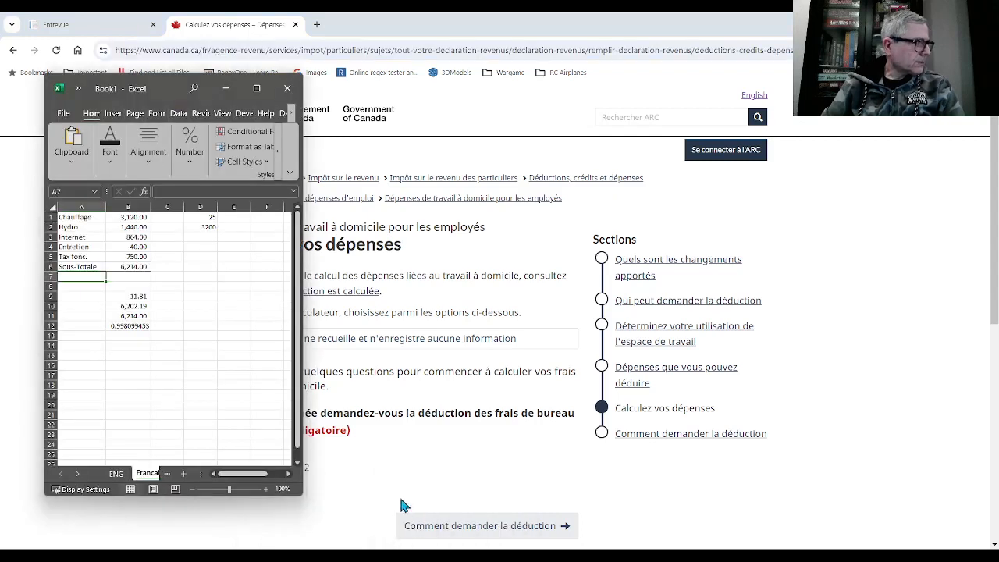
click(92, 355)
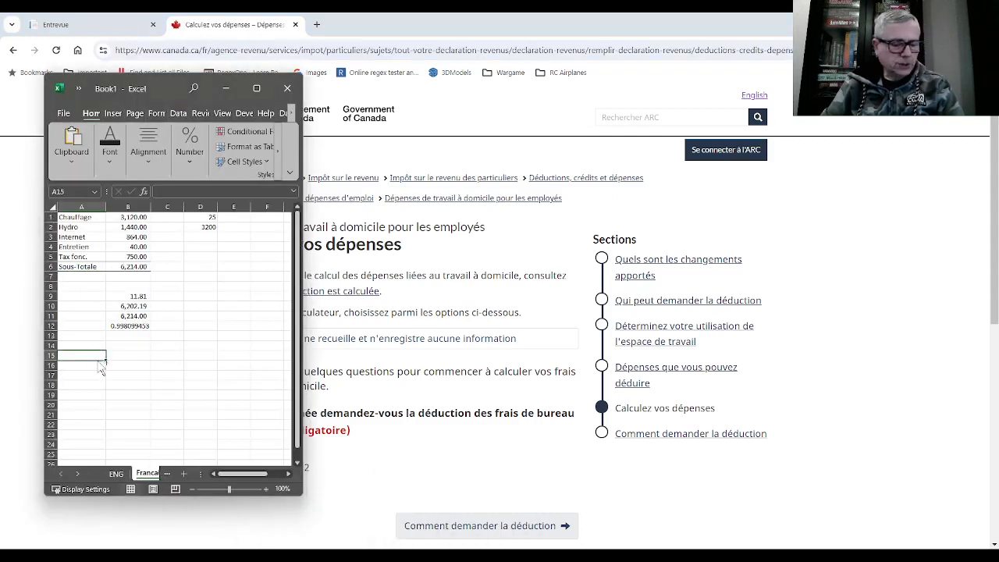
key(ctrl+v)
click(462, 125)
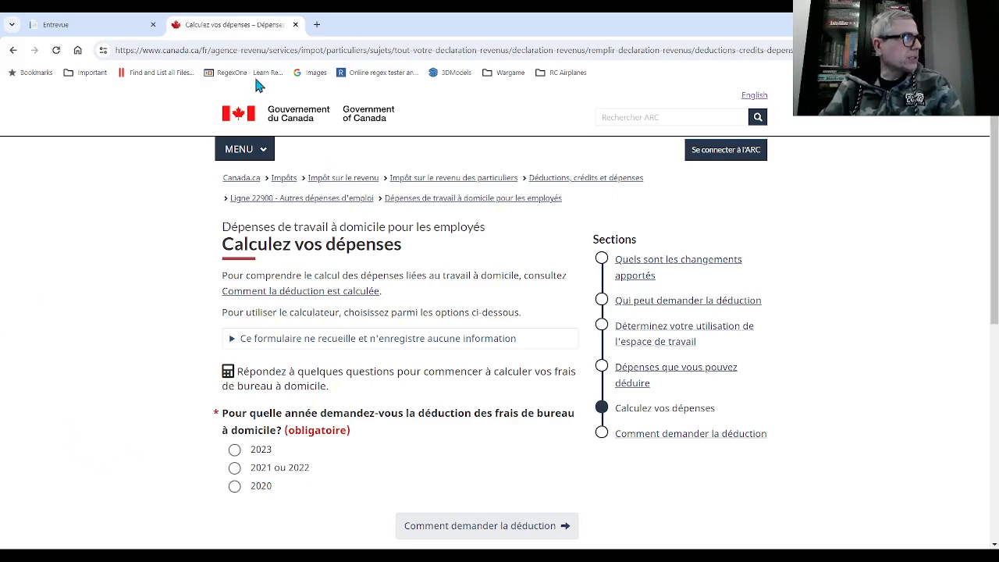
Answer the calculator's first questions with year 2023, Propriétaire, sans déménagement, and Non for commission income.
scroll(251, 221, down, 2)
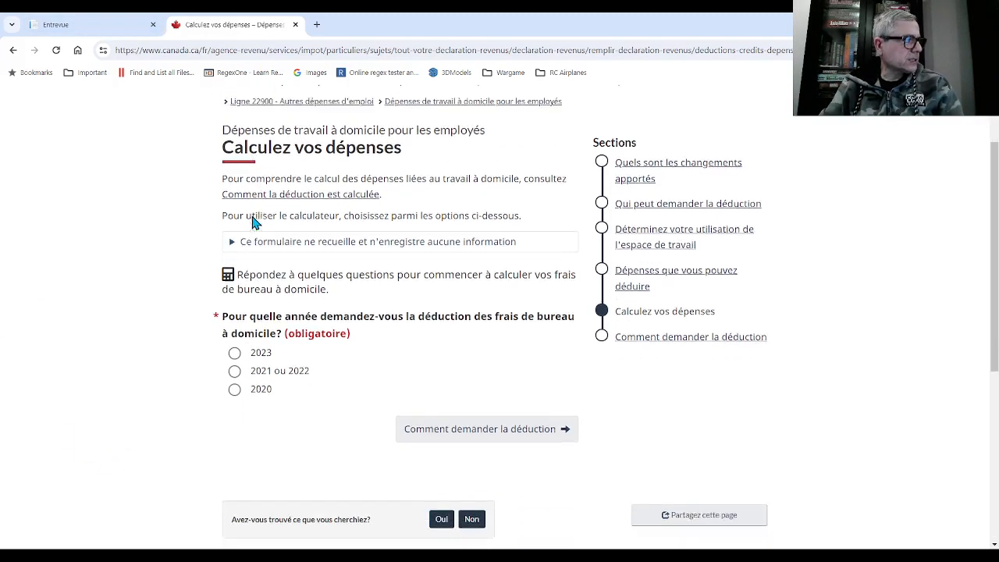
click(299, 268)
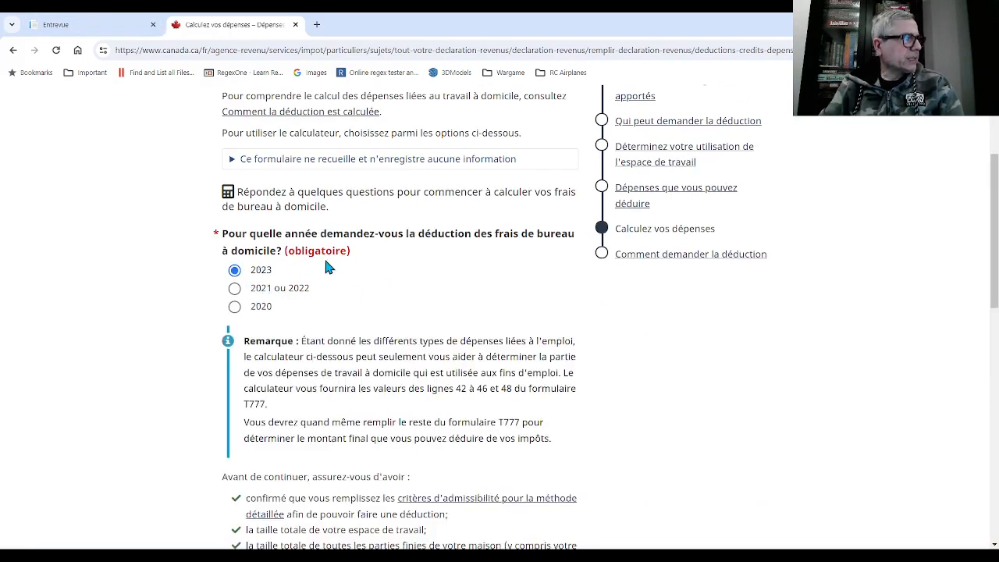
scroll(300, 277, down, 3)
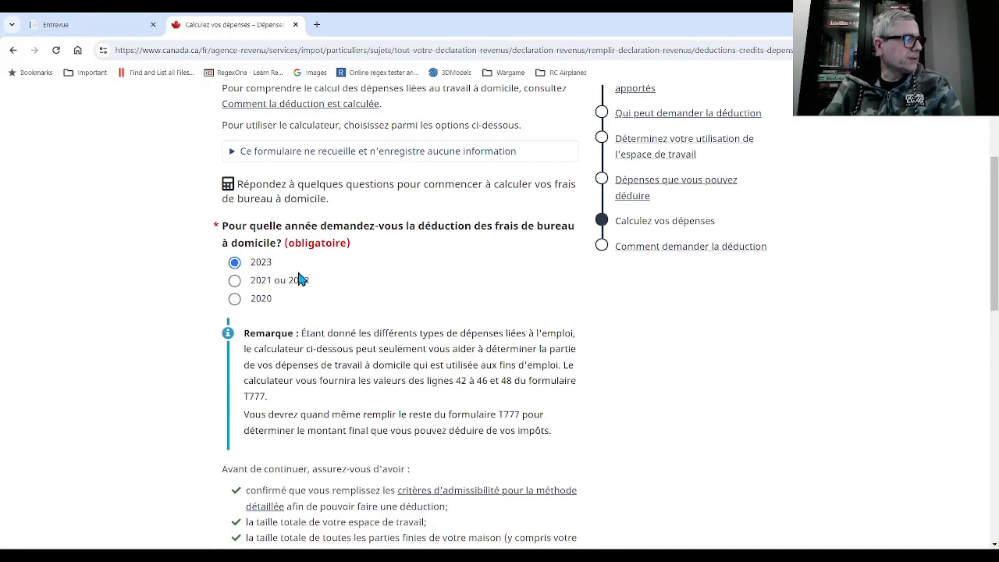
scroll(303, 275, down, 2)
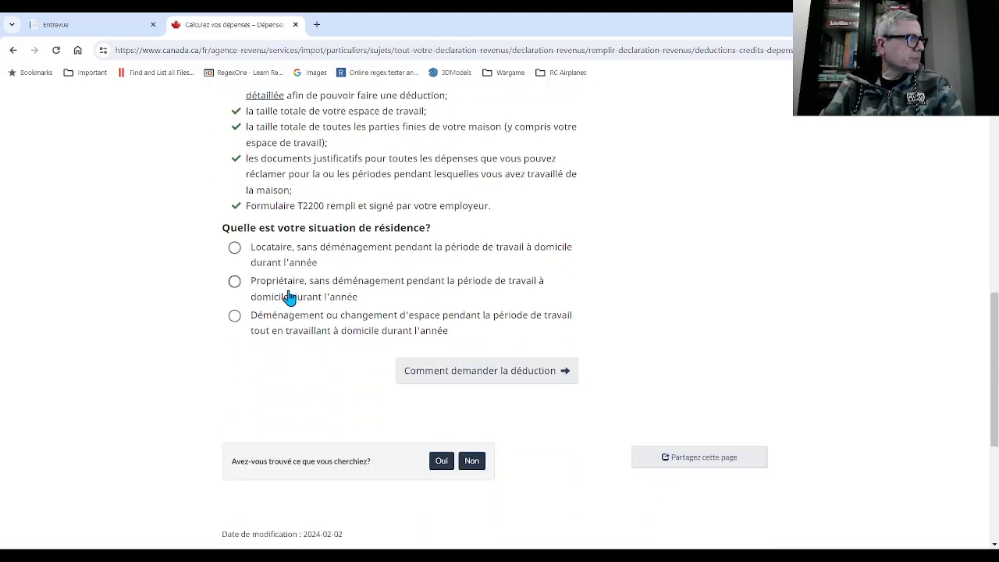
click(234, 282)
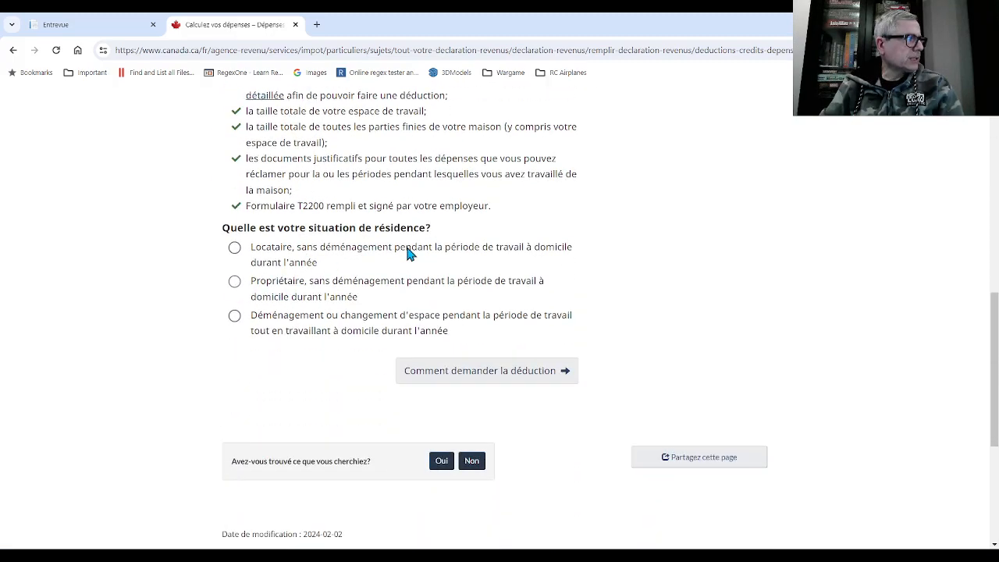
scroll(407, 256, down, 3)
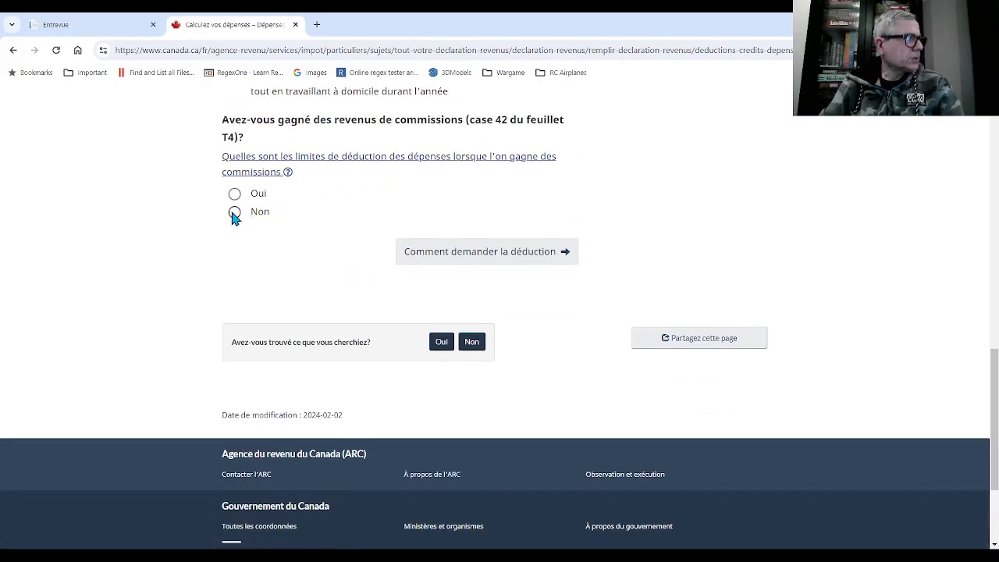
click(434, 208)
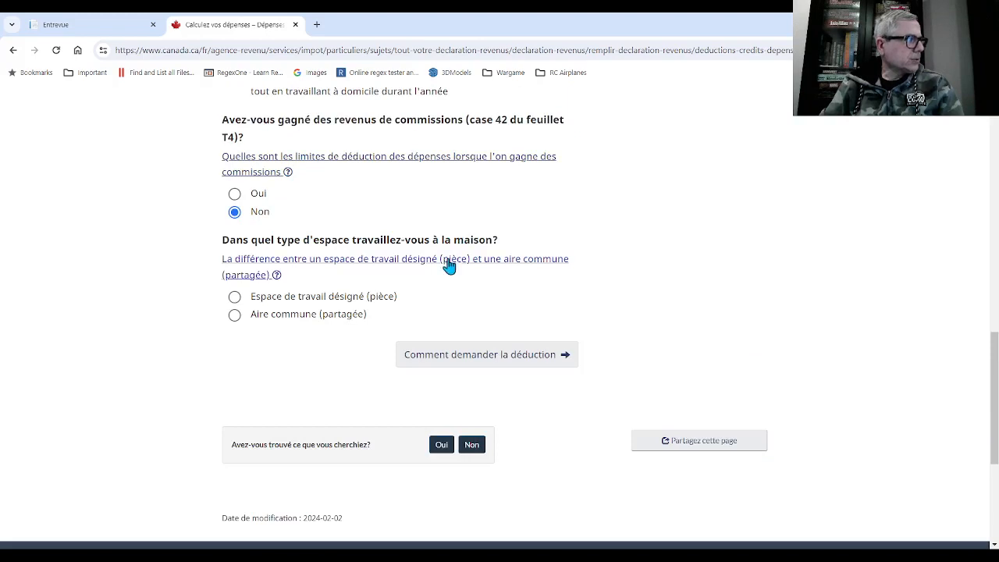
Set the workspace type to Espace de travail désigné (pièce) and read the explanation of designated versus shared spaces.
click(236, 315)
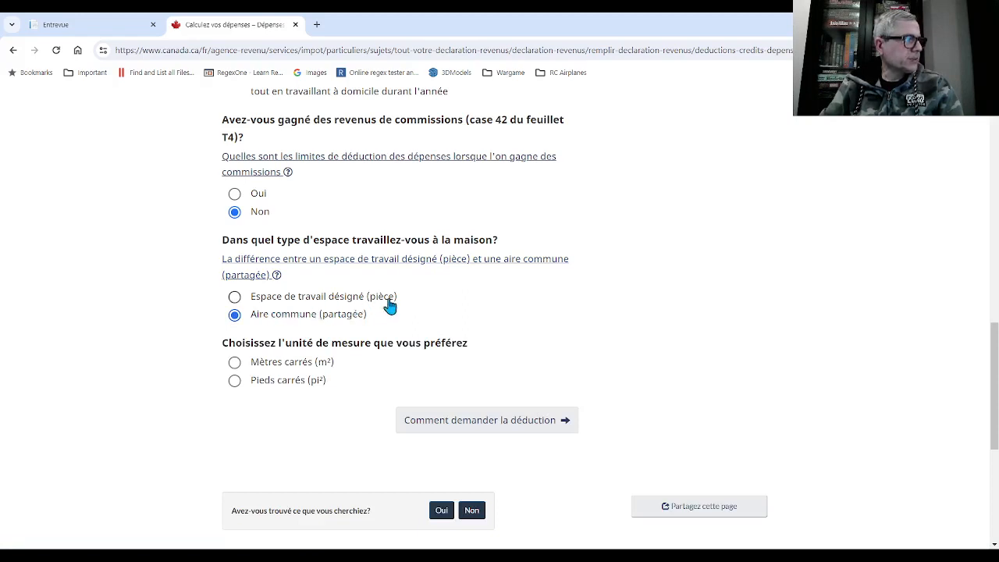
click(339, 301)
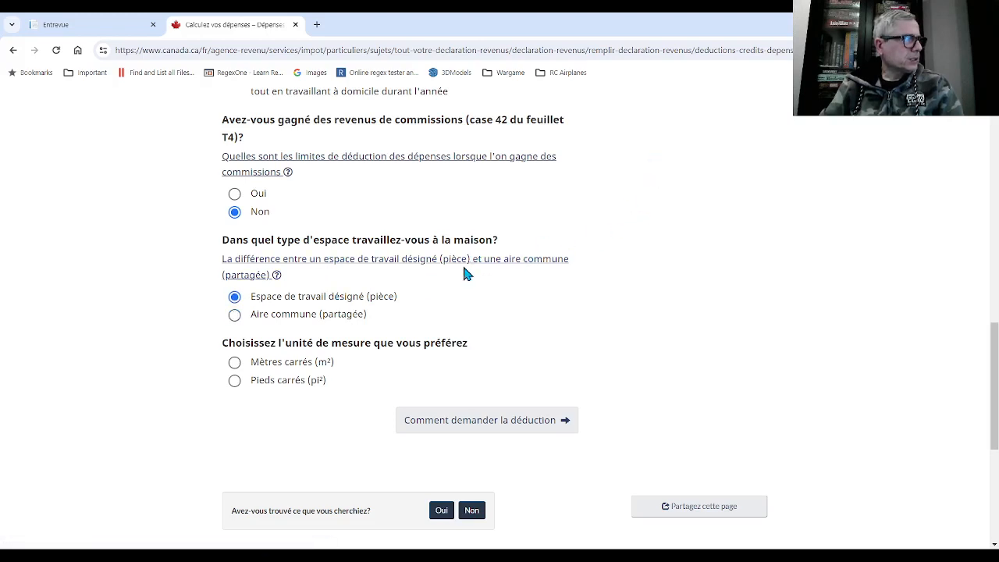
click(512, 266)
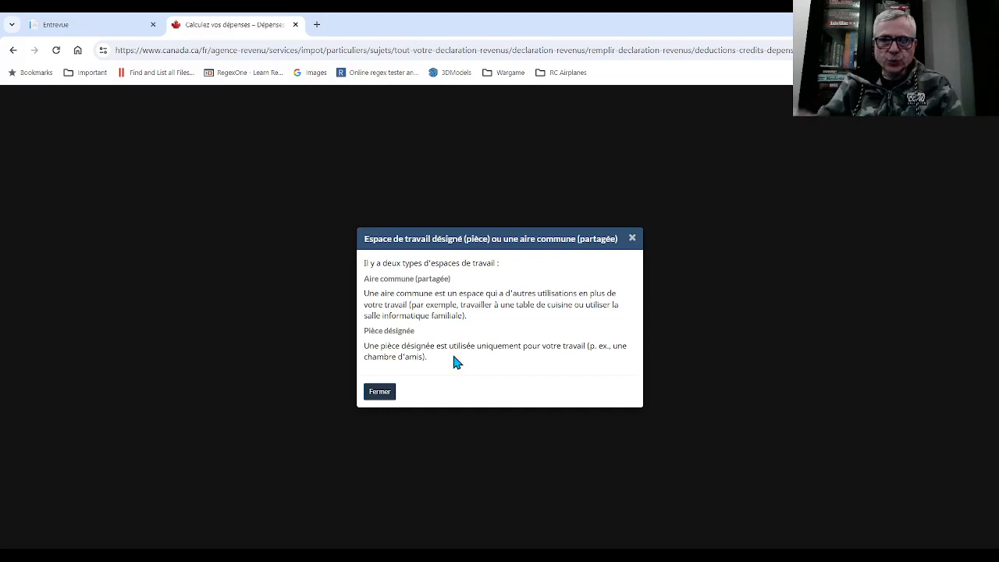
click(381, 393)
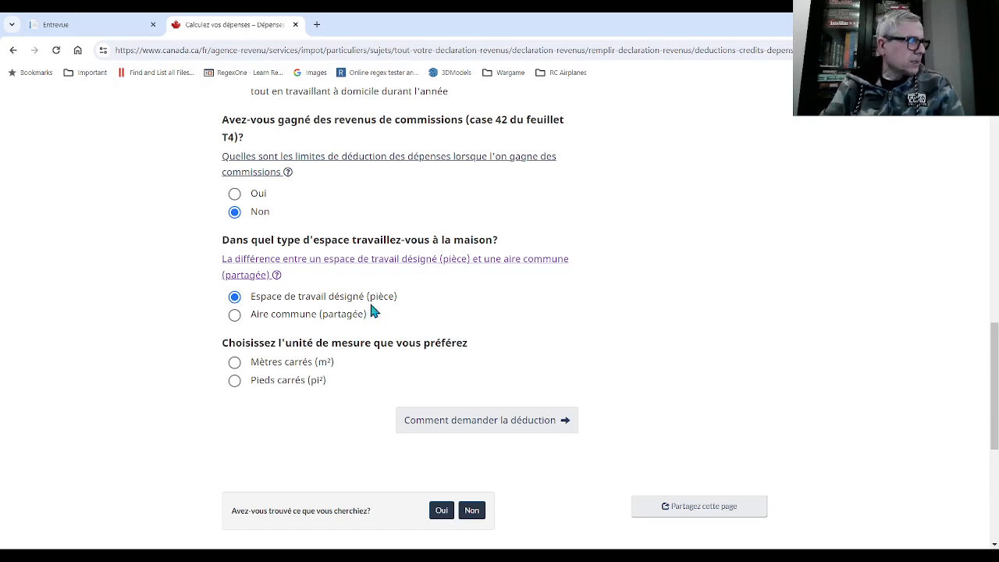
Choose Pieds carrés as the unit and enter 25 for the designated workspace and 3200 for the home's total finished area.
click(235, 381)
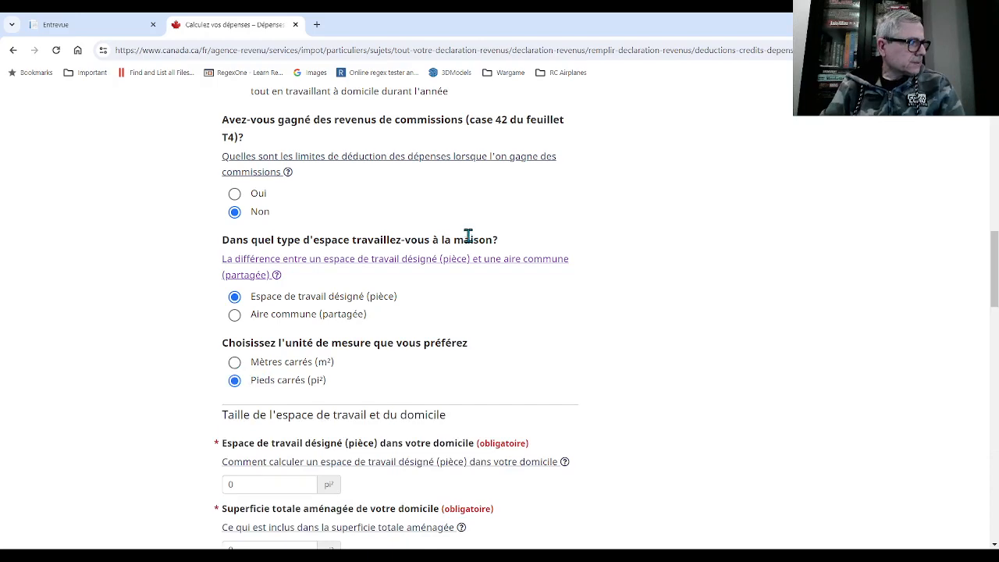
scroll(468, 236, down, 2)
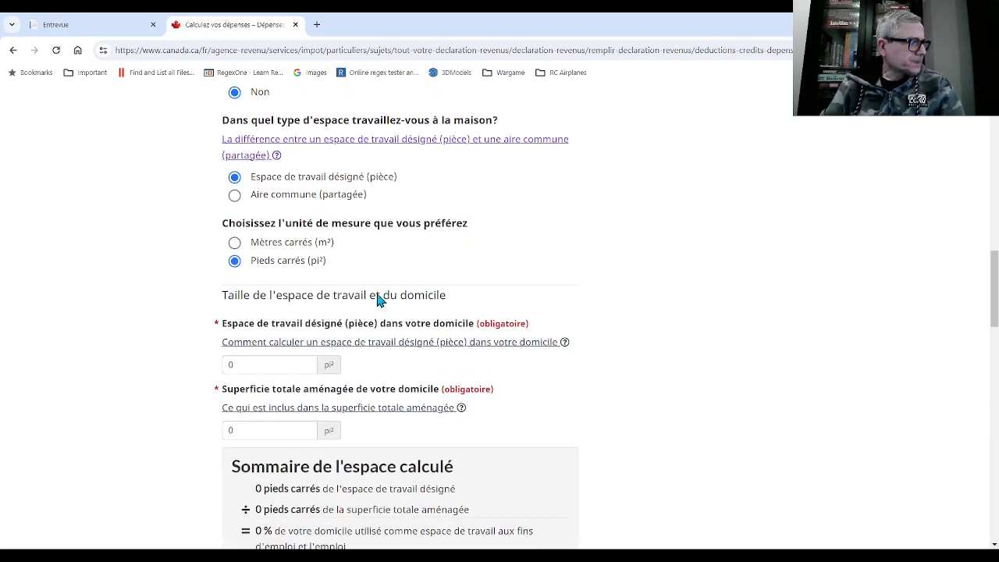
click(248, 364)
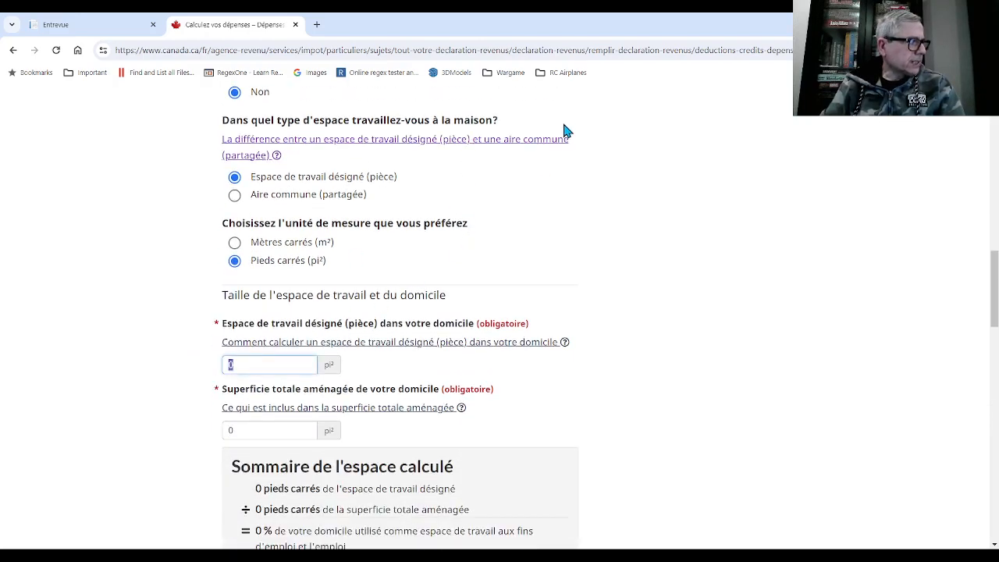
text(2)
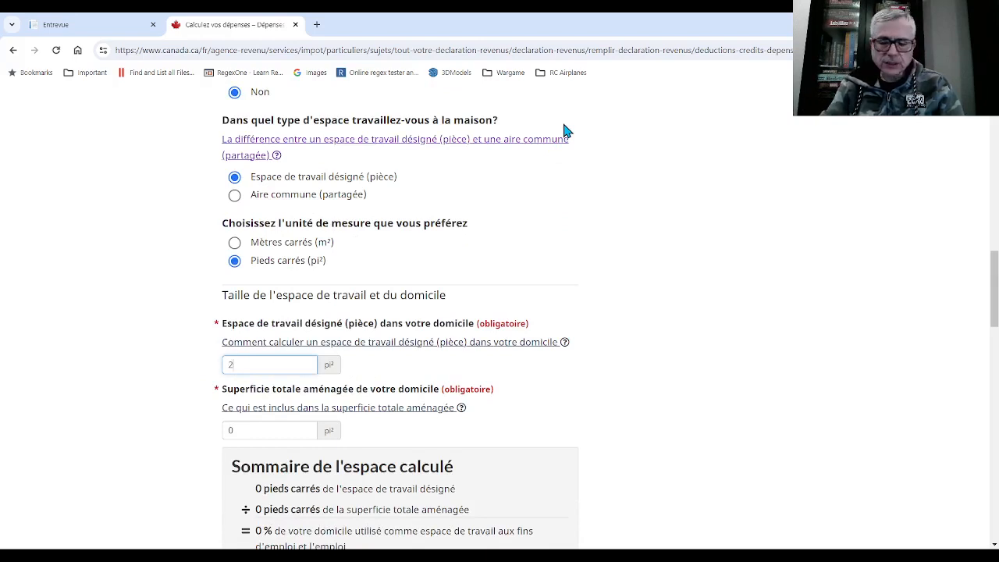
text(5)
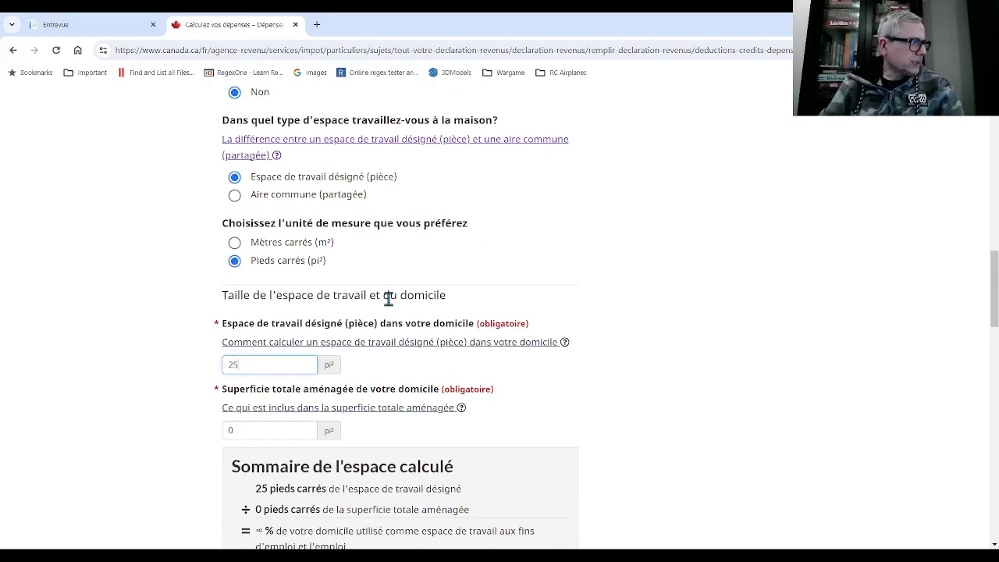
click(267, 430)
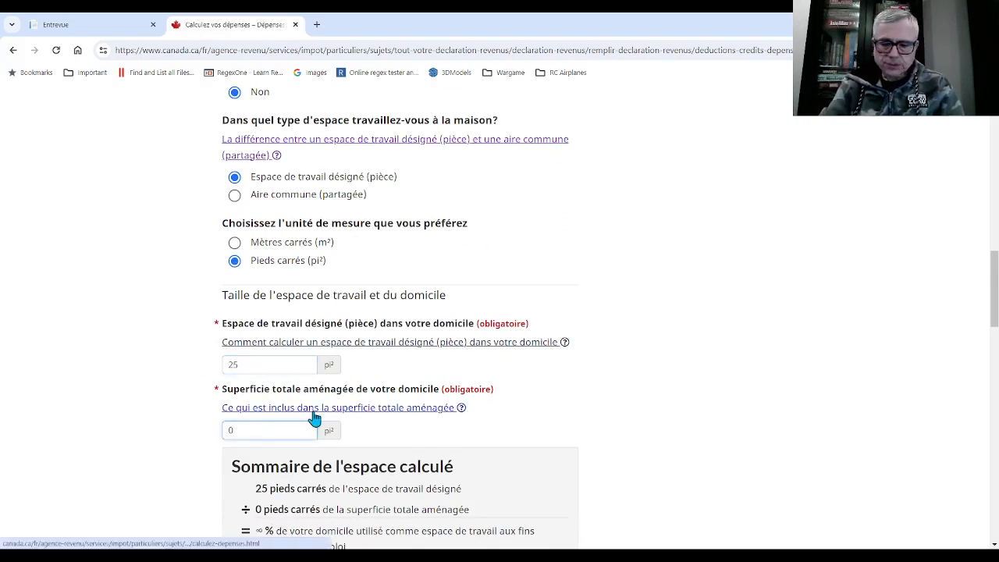
key(BackSpace)
text(3200)
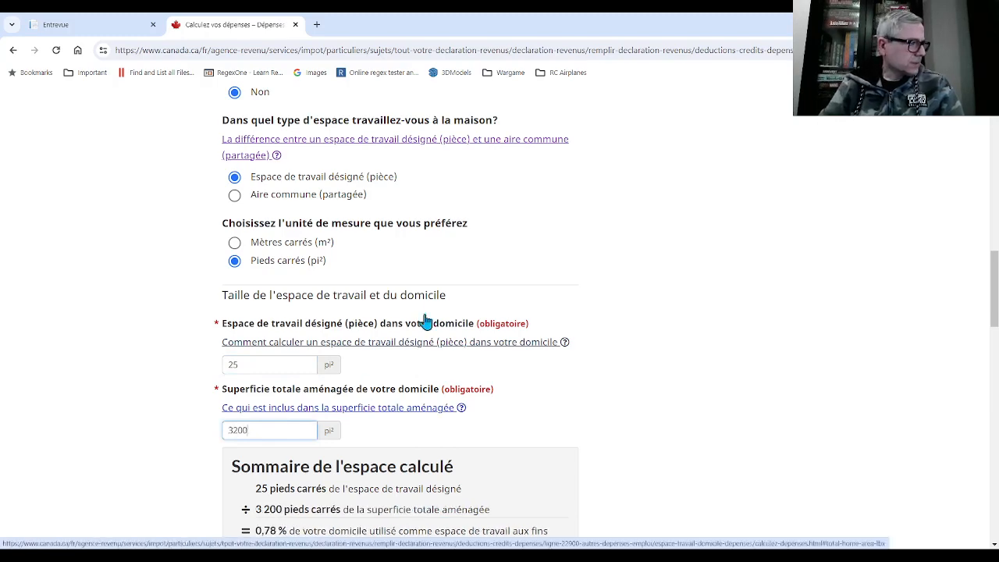
scroll(440, 299, down, 2)
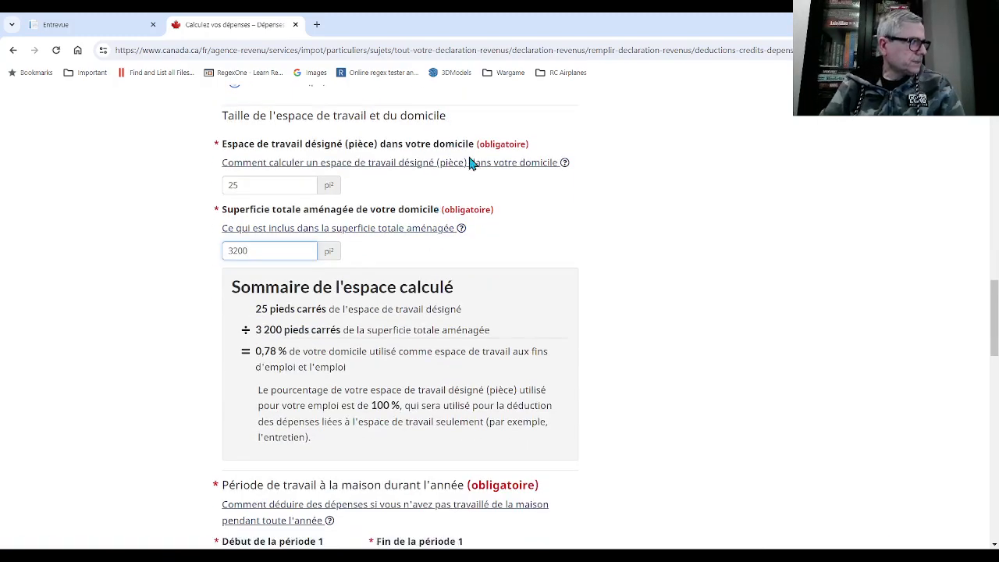
Set the start of work-from-home period 1 to 2023-10-01.
scroll(435, 284, down, 1)
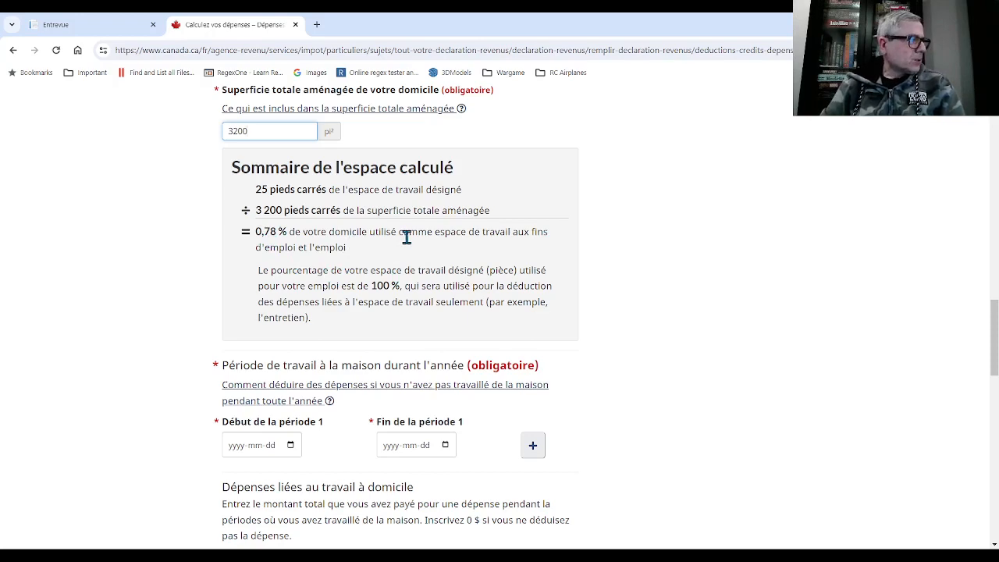
scroll(406, 238, down, 1)
click(253, 386)
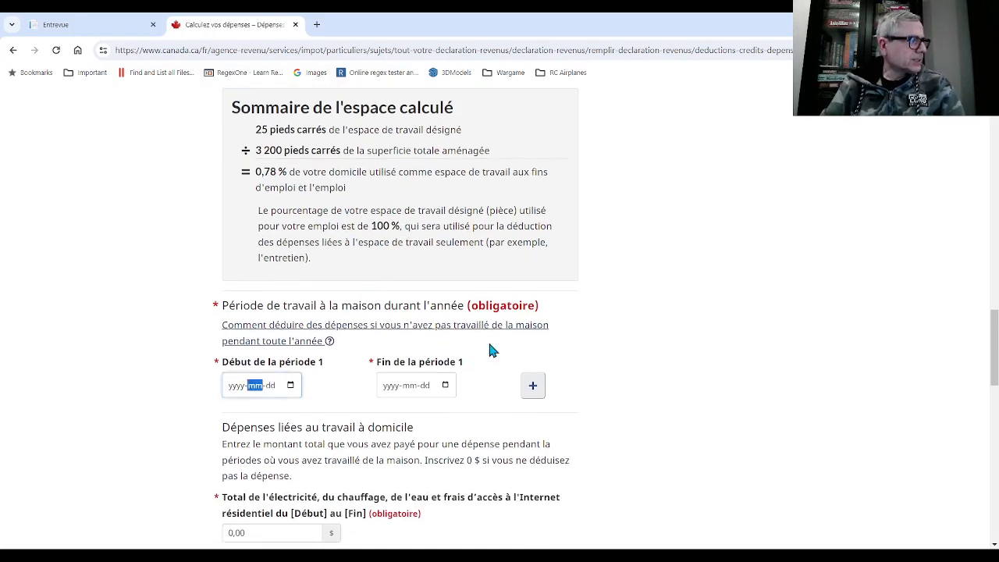
click(232, 391)
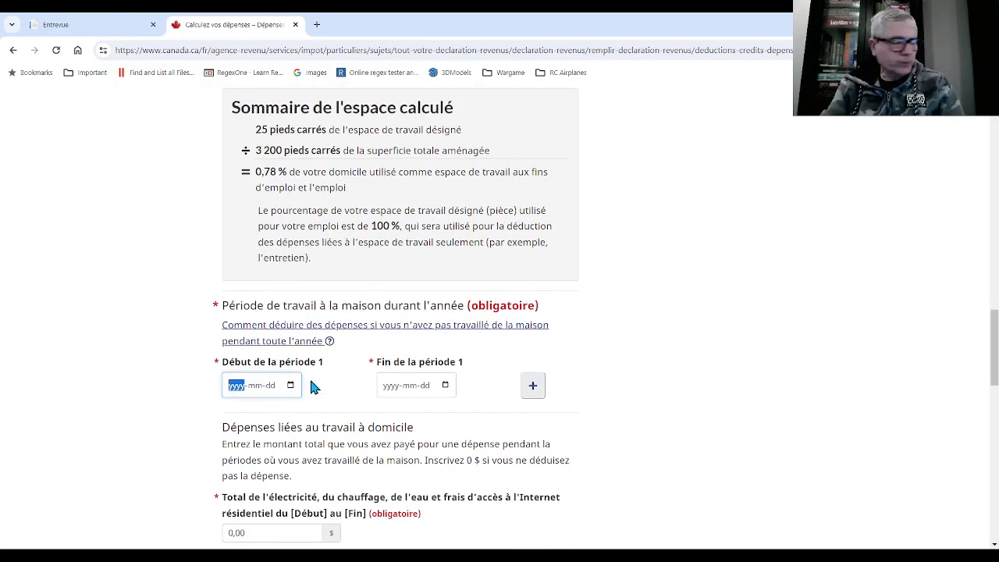
text(20230)
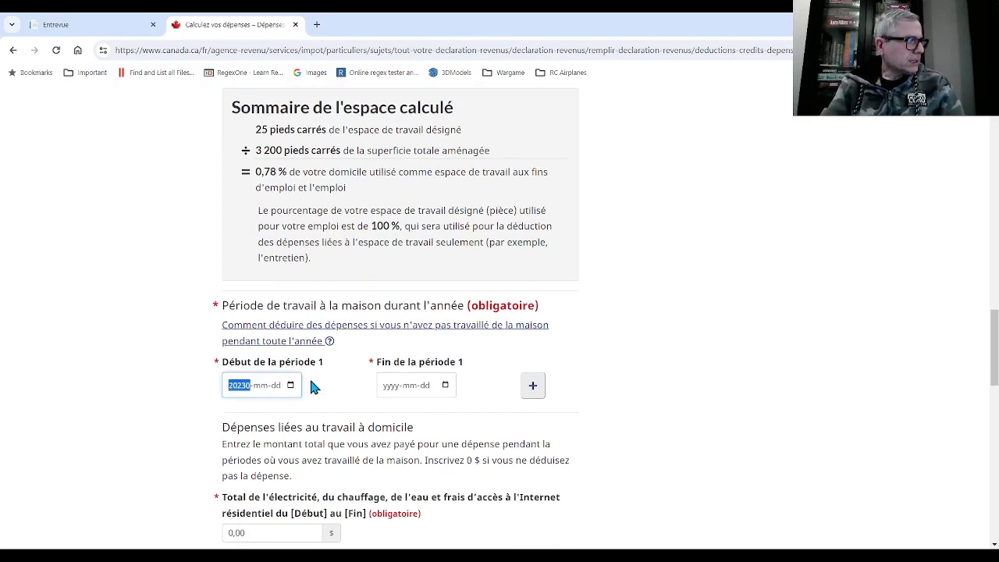
text(0-10-01)
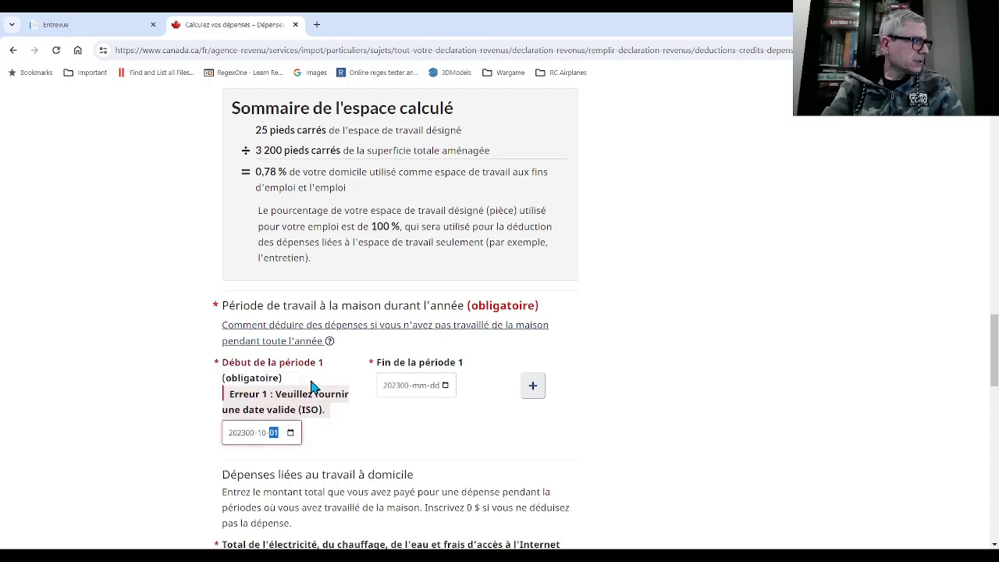
click(260, 436)
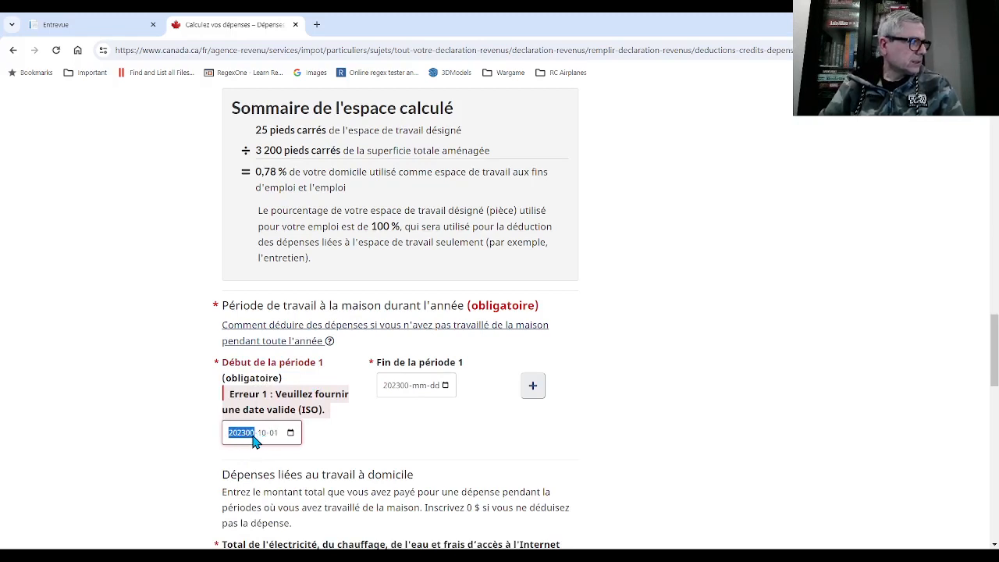
click(265, 434)
click(254, 439)
text(2023)
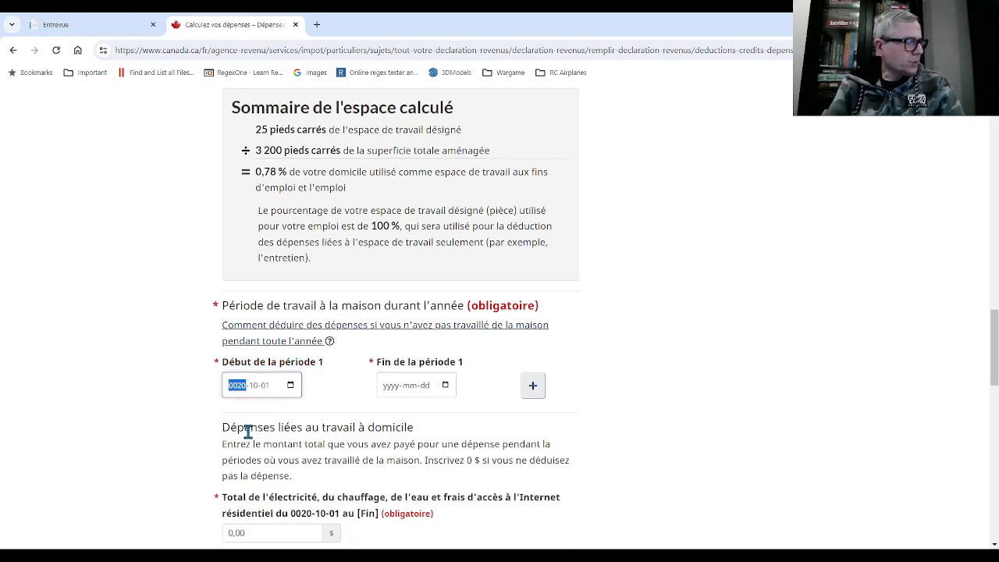
Set the end of work-from-home period 1 to 2023-11-20.
click(412, 390)
text(1102)
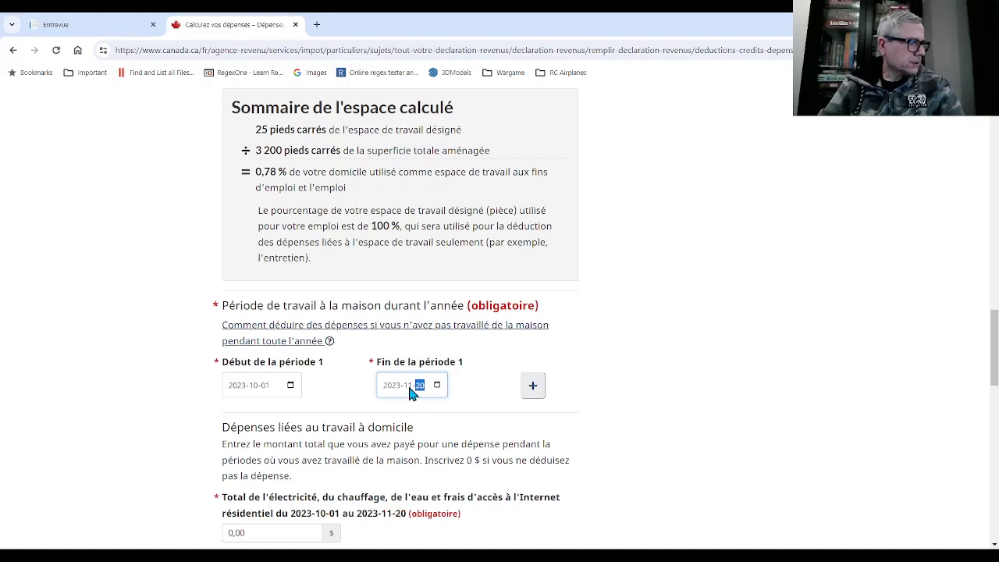
click(432, 466)
scroll(453, 442, down, 3)
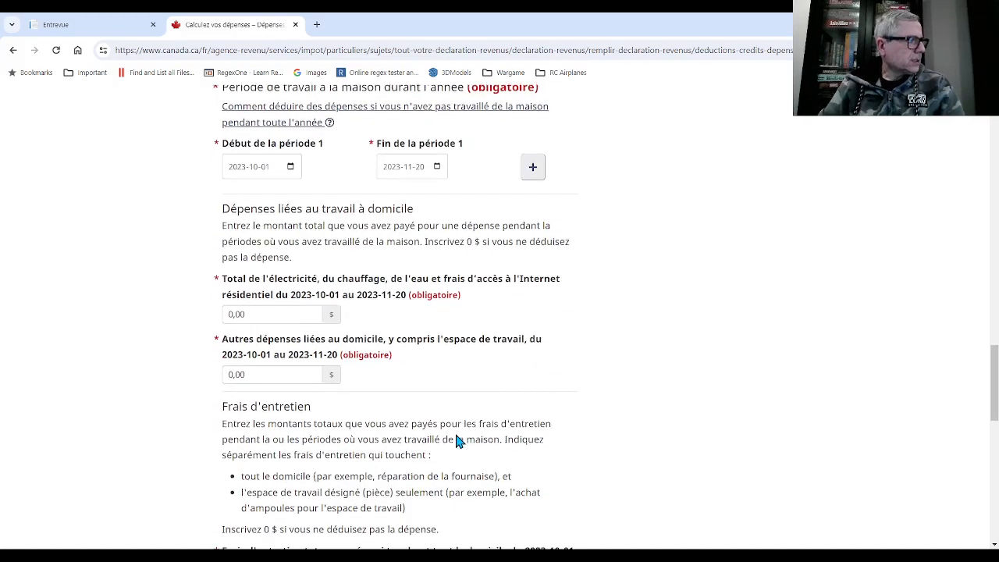
Check the expense subtotal in the Excel workbook and enter 6214 as the total for electricity, heating, water and home Internet.
scroll(459, 442, down, 1)
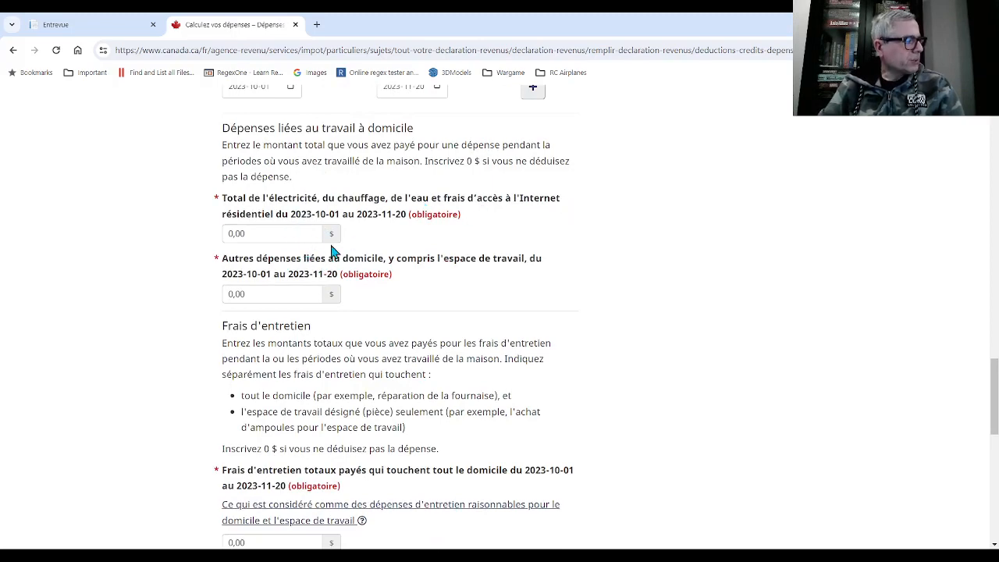
scroll(396, 233, down, 1)
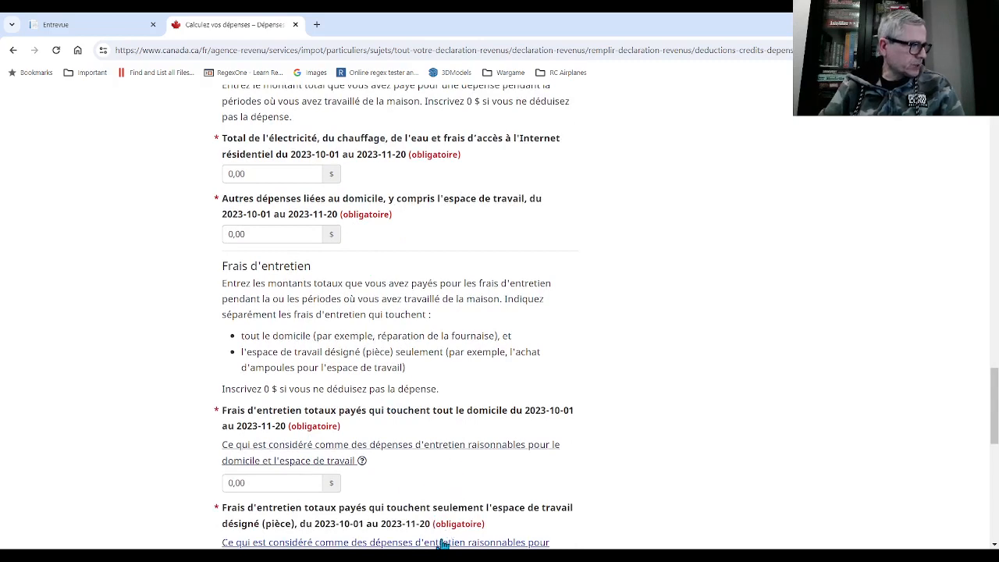
mouse_move(408, 556)
click(410, 511)
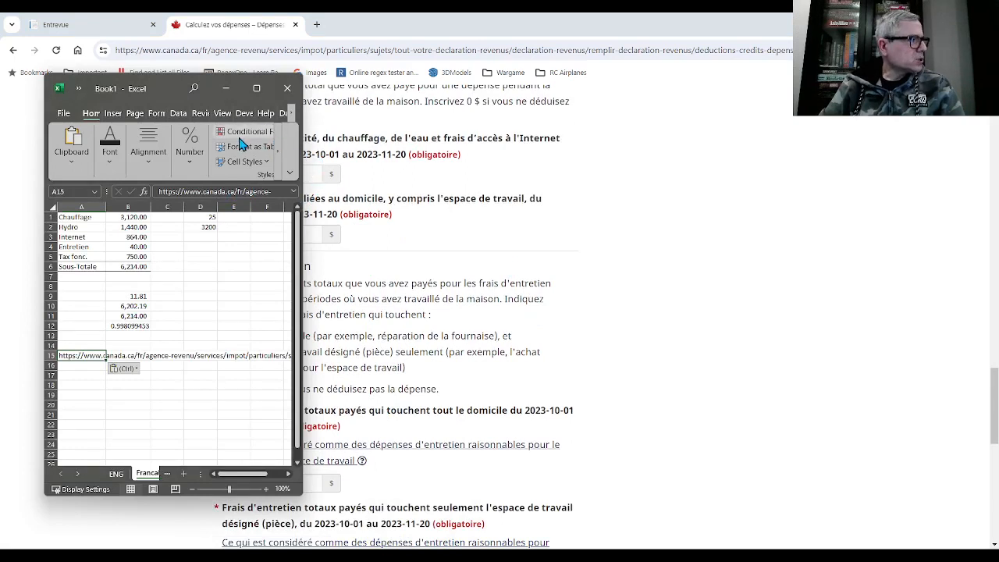
click(225, 89)
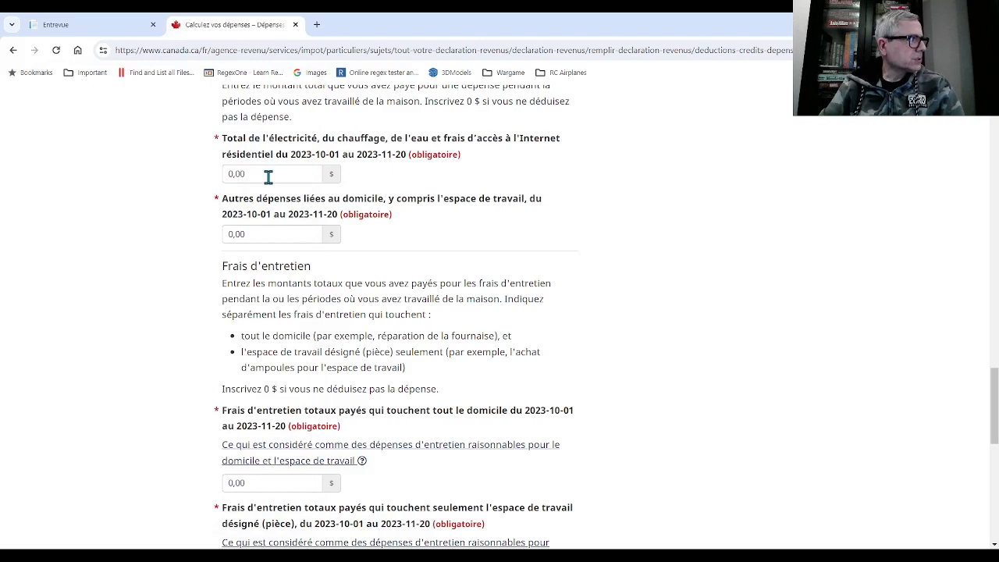
click(250, 175)
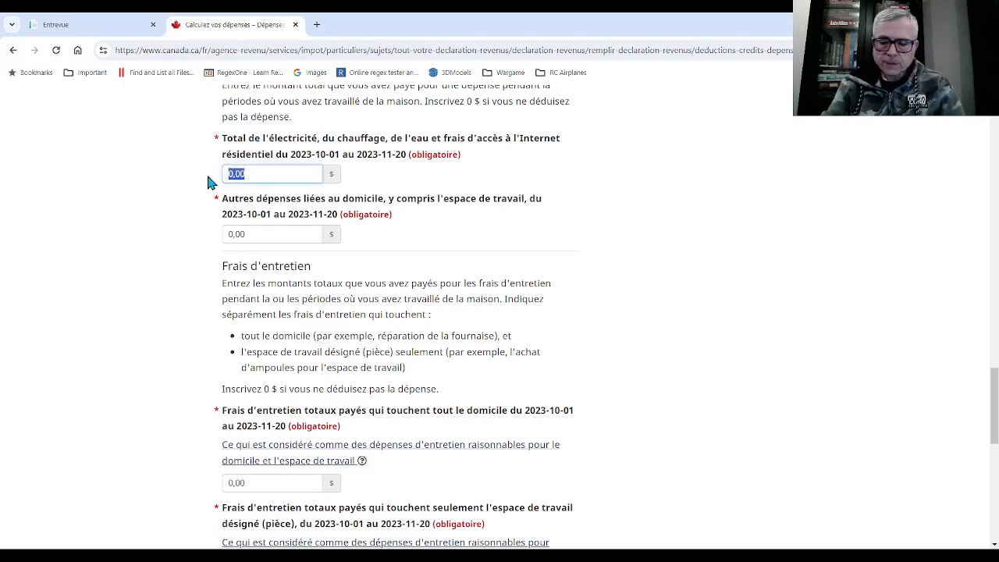
text(6214)
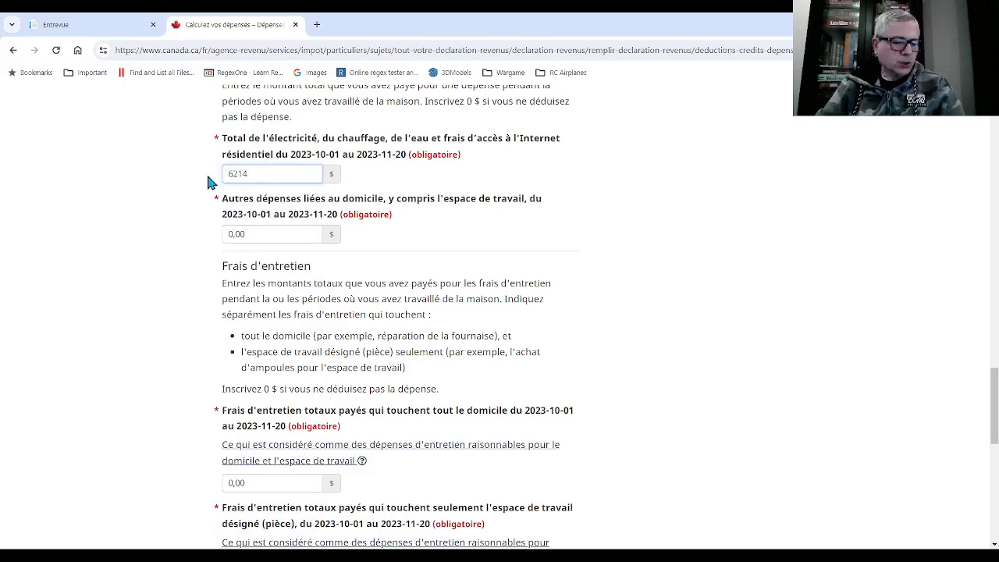
key(Tab)
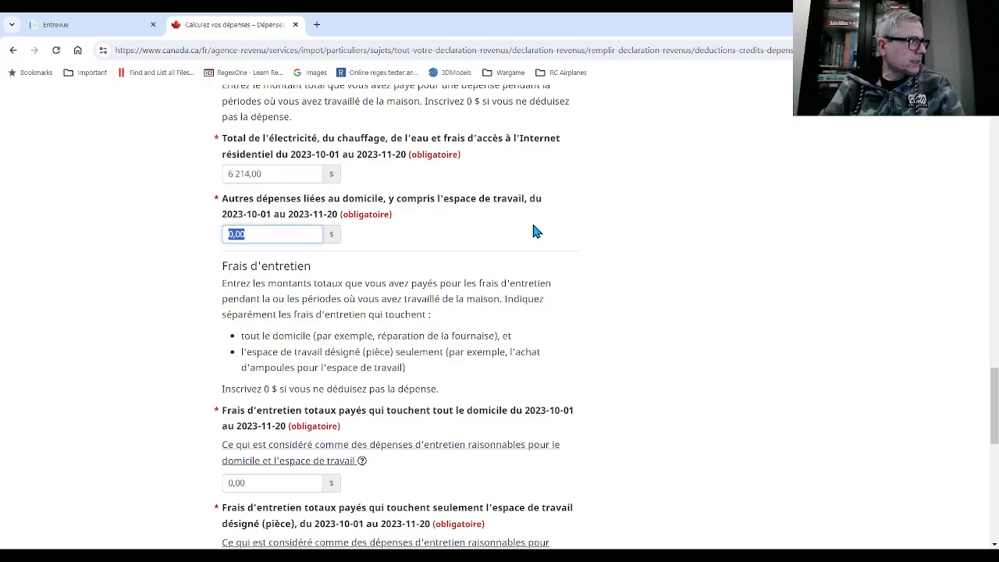
Calculate the expenses with the remaining amounts left at 0,00 and review the employment-related portion in the results.
scroll(534, 230, down, 3)
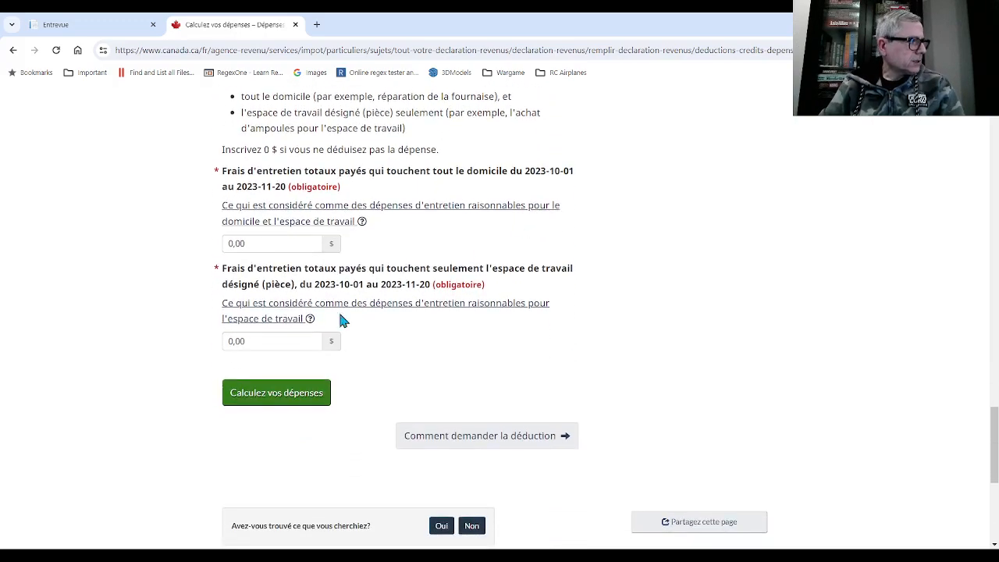
click(290, 398)
scroll(636, 117, down, 3)
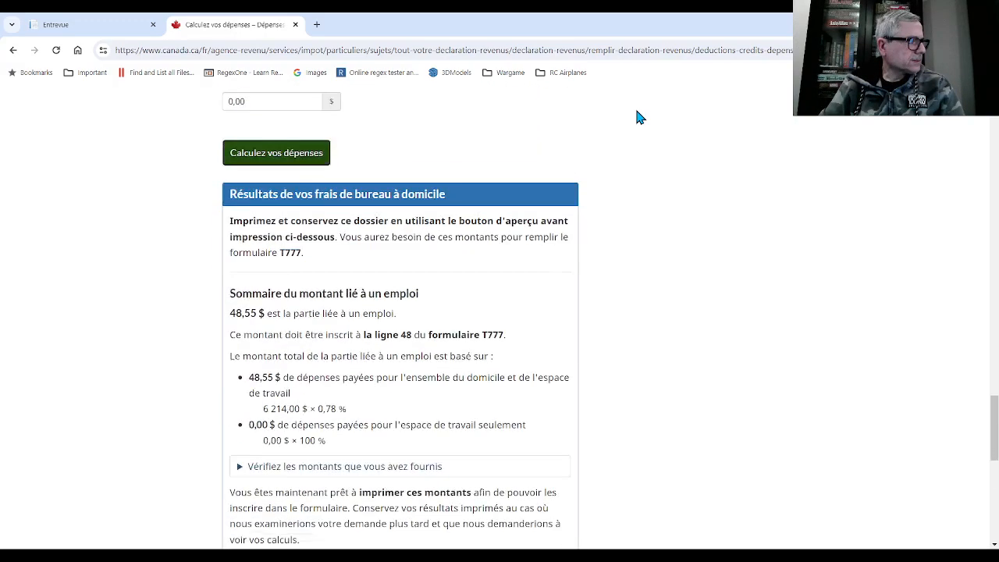
scroll(634, 116, down, 1)
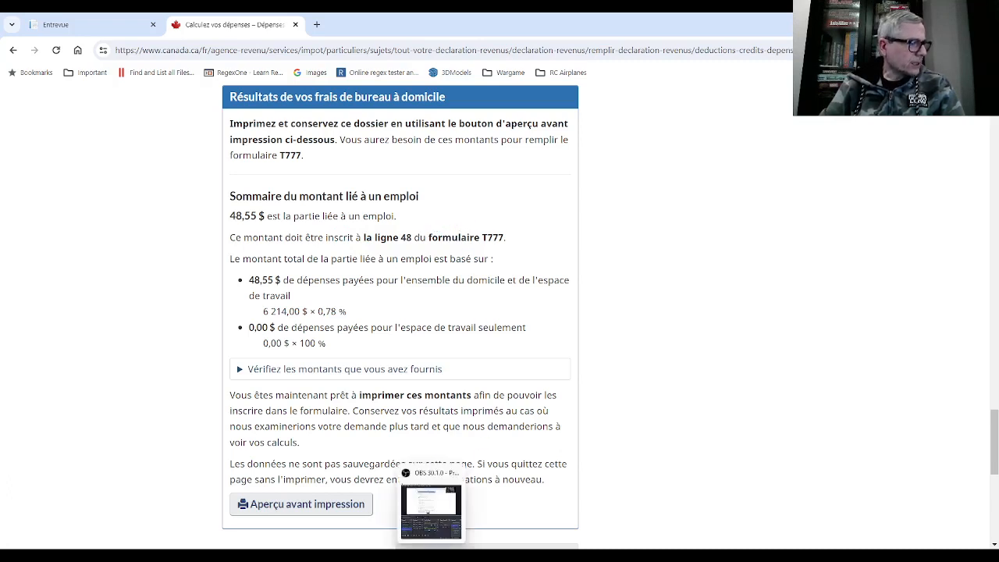
Switch to the Excel workbook, place it beside the calculator results and set cell B9 to 48.5.
click(425, 503)
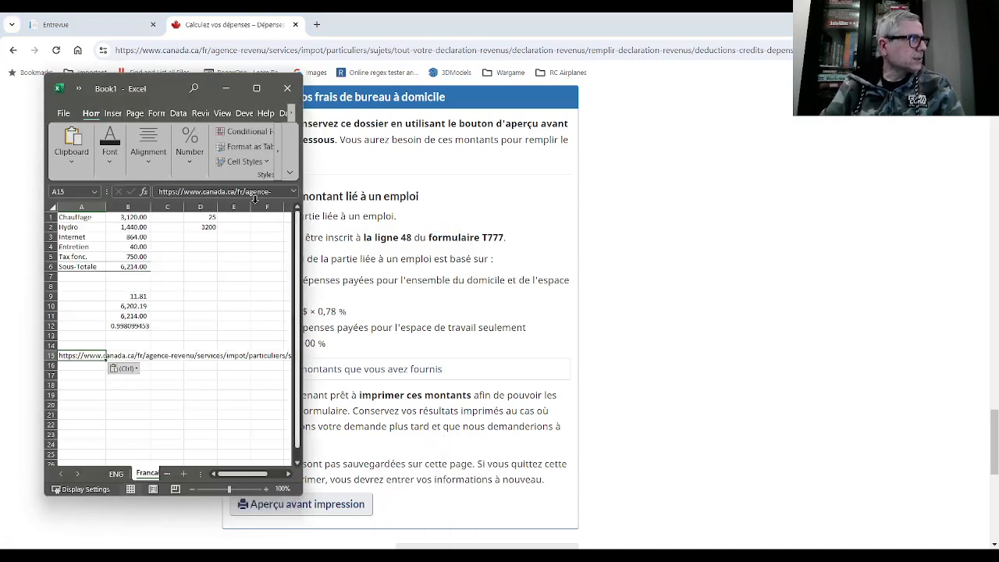
drag(167, 87, 654, 75)
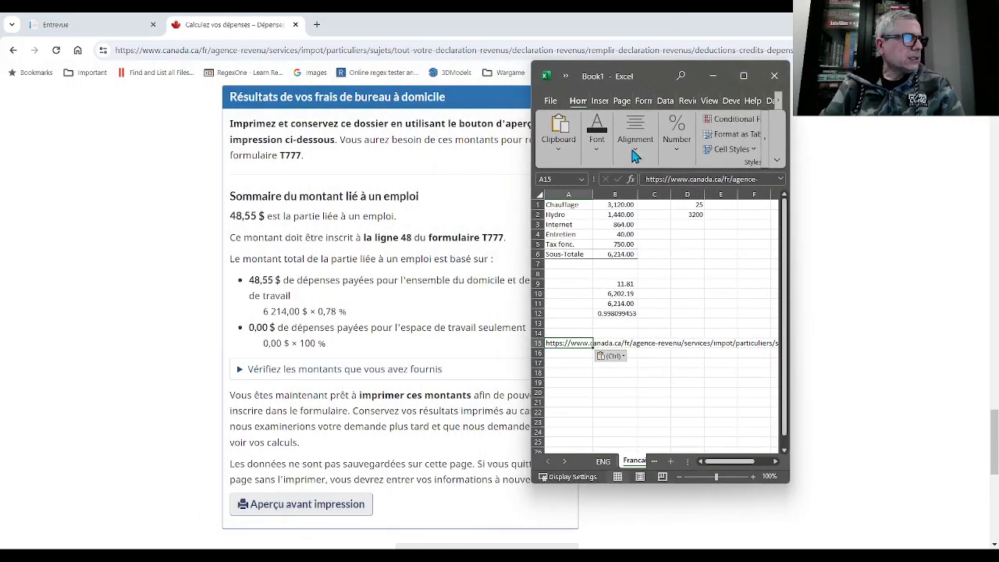
click(616, 284)
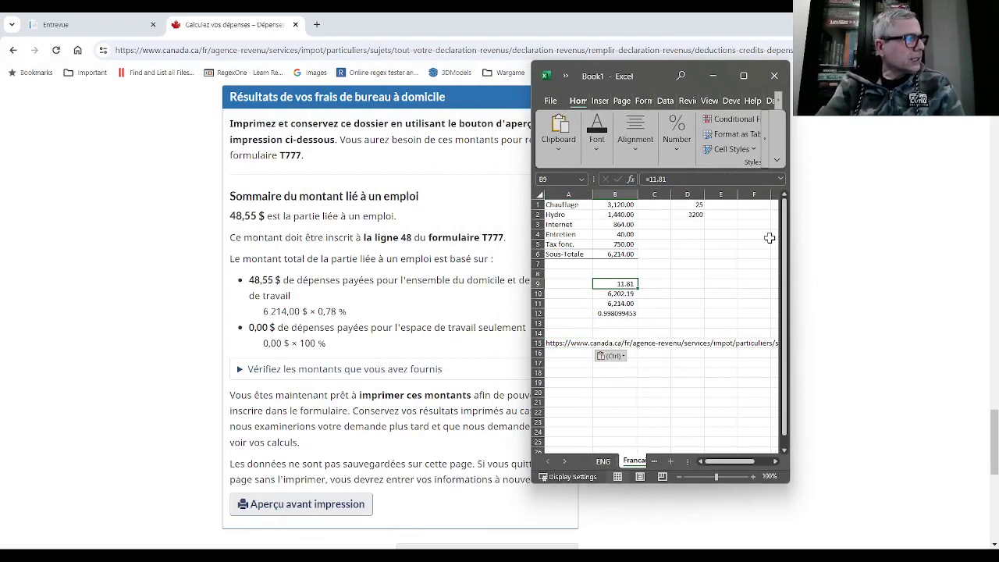
text(48.)
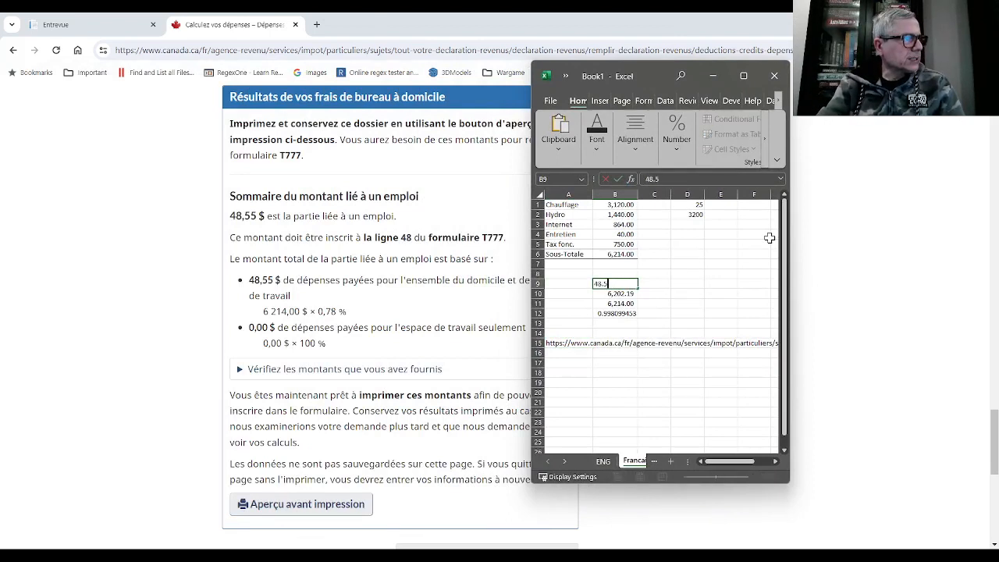
text(5)
key(Return)
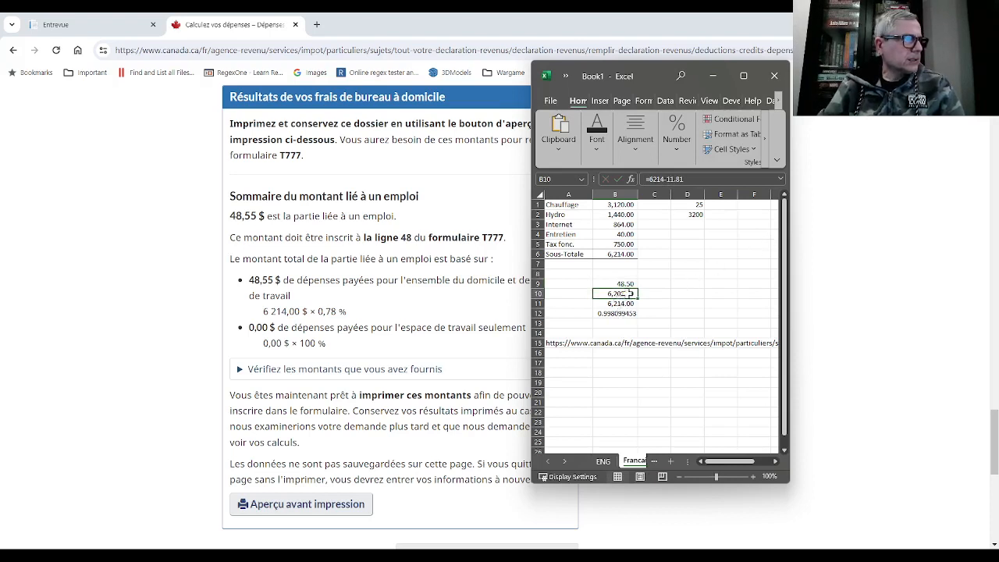
Change the formula in cell B10 to =6214-B9 so that it subtracts the employment-related amount.
click(679, 180)
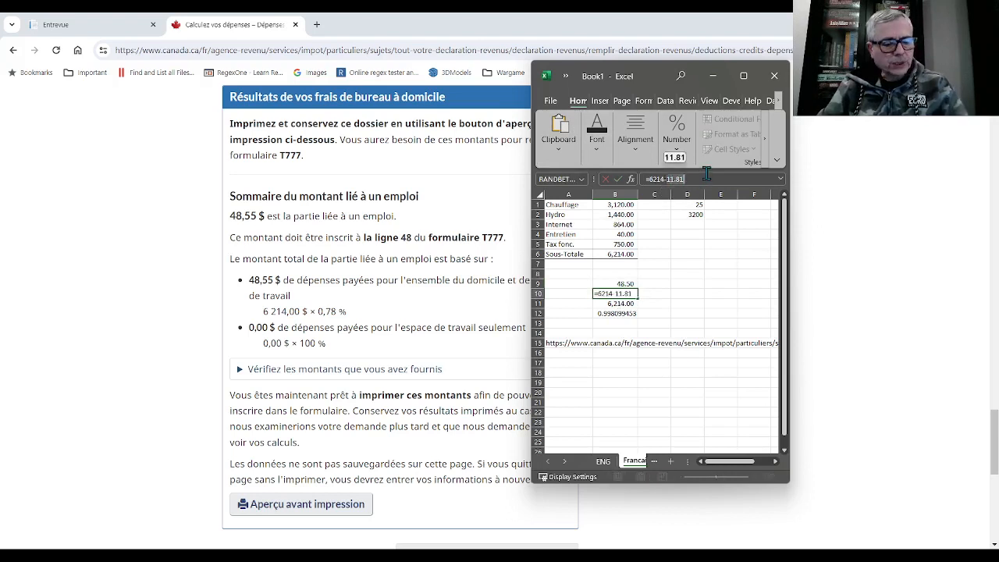
click(624, 283)
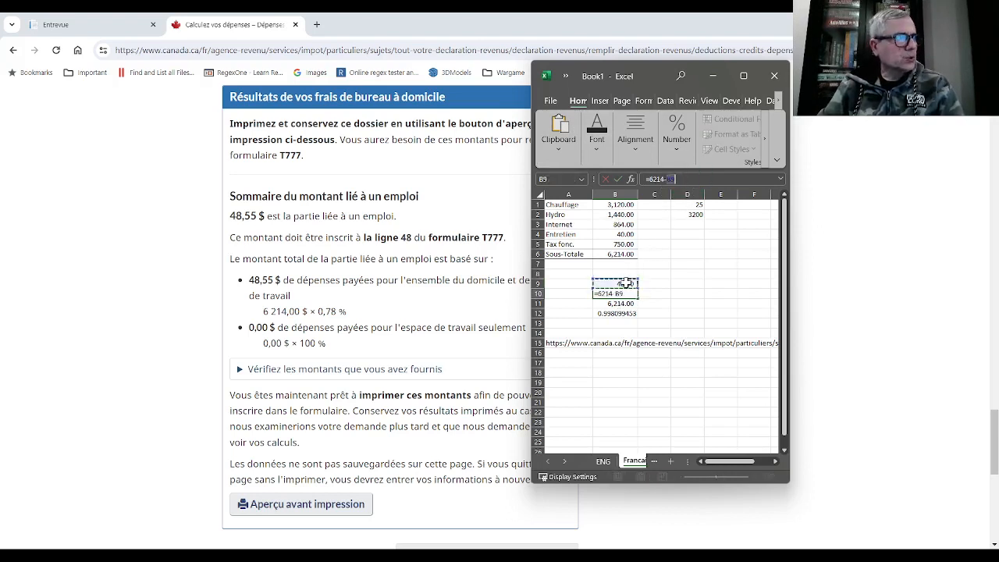
key(Return)
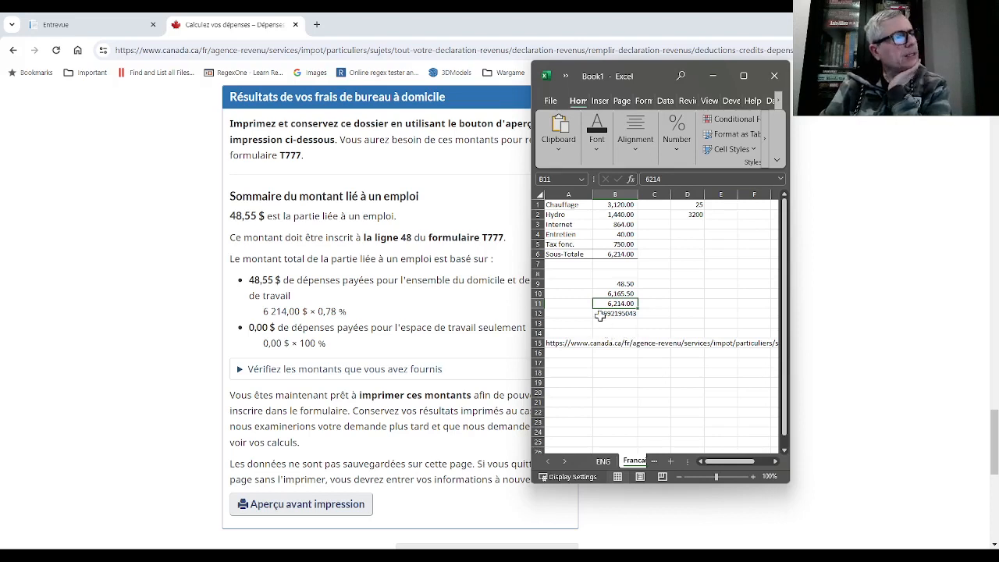
click(608, 284)
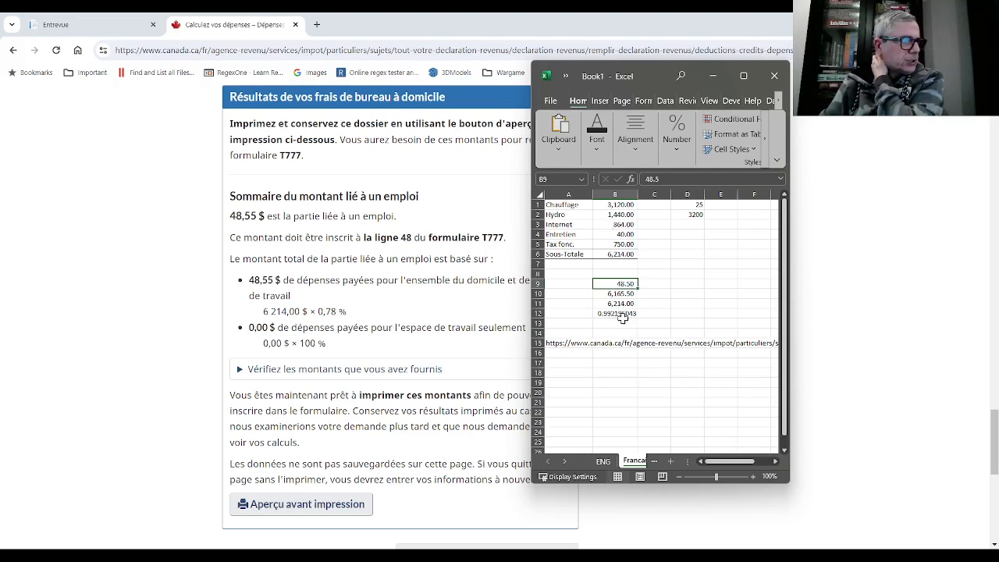
Switch to the ImpôtExpert interview, check the ratio in the workbook and set the percentage of the home used for personal purposes to 99.22%.
mouse_move(409, 547)
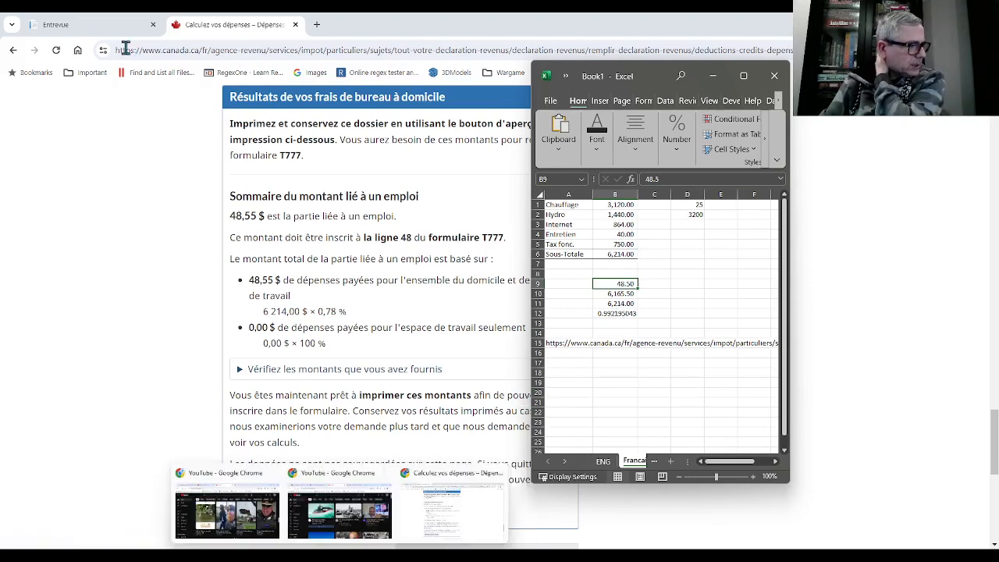
click(53, 24)
click(55, 26)
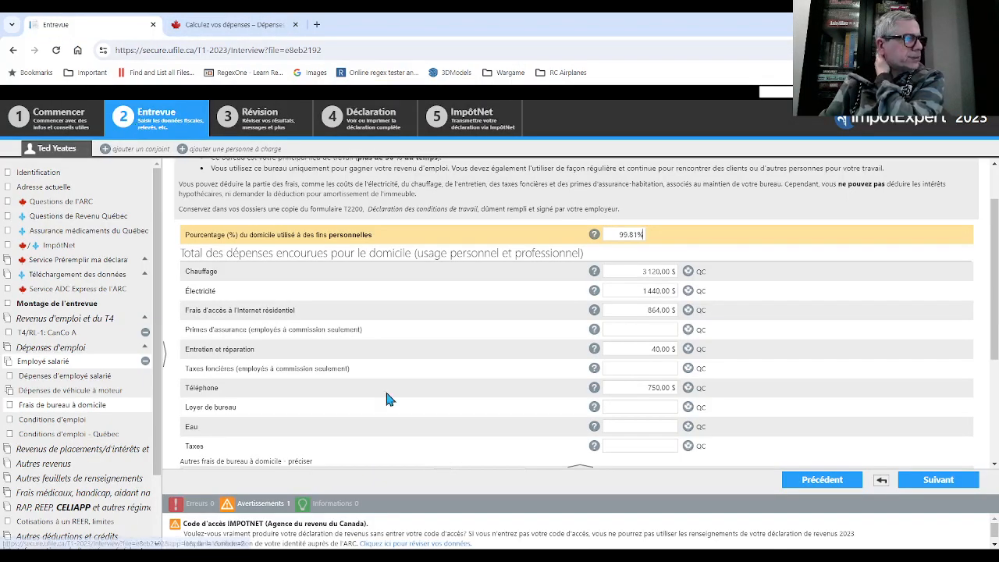
mouse_move(409, 554)
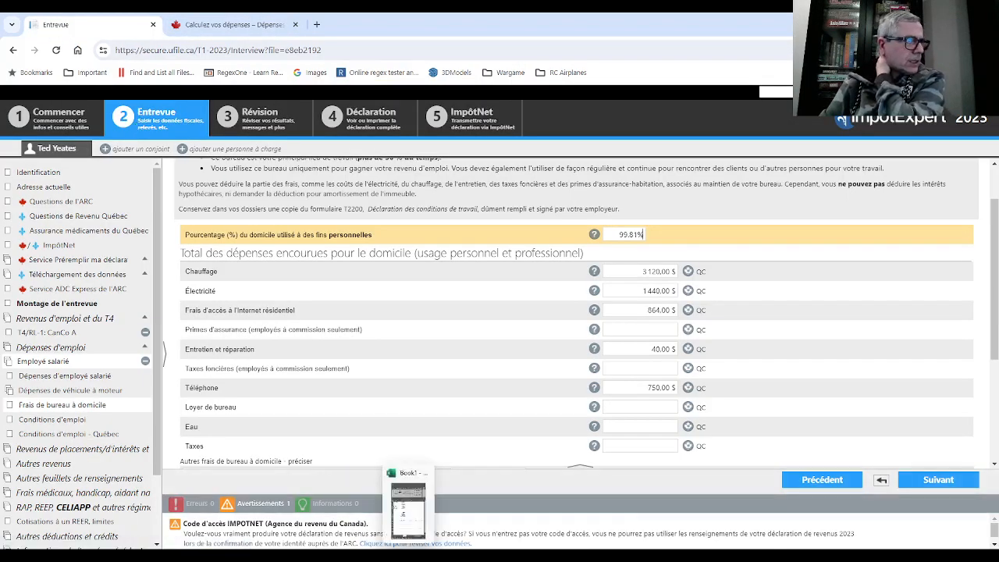
click(408, 512)
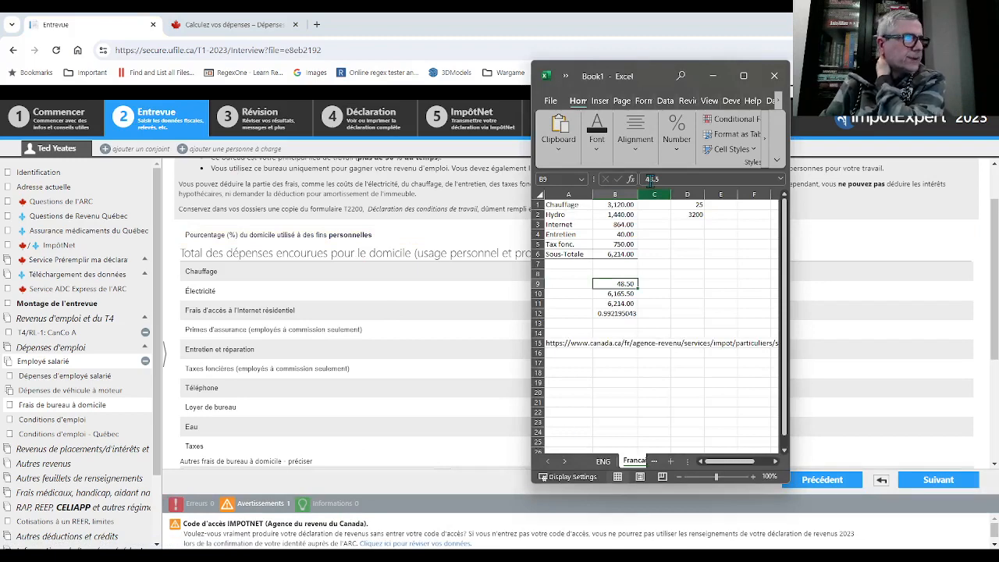
click(712, 76)
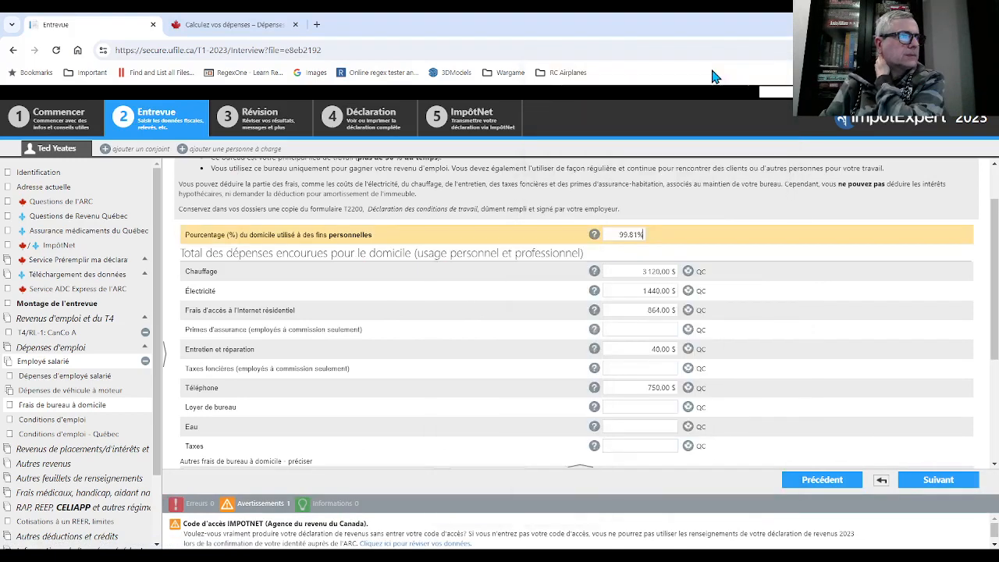
drag(630, 234, 658, 242)
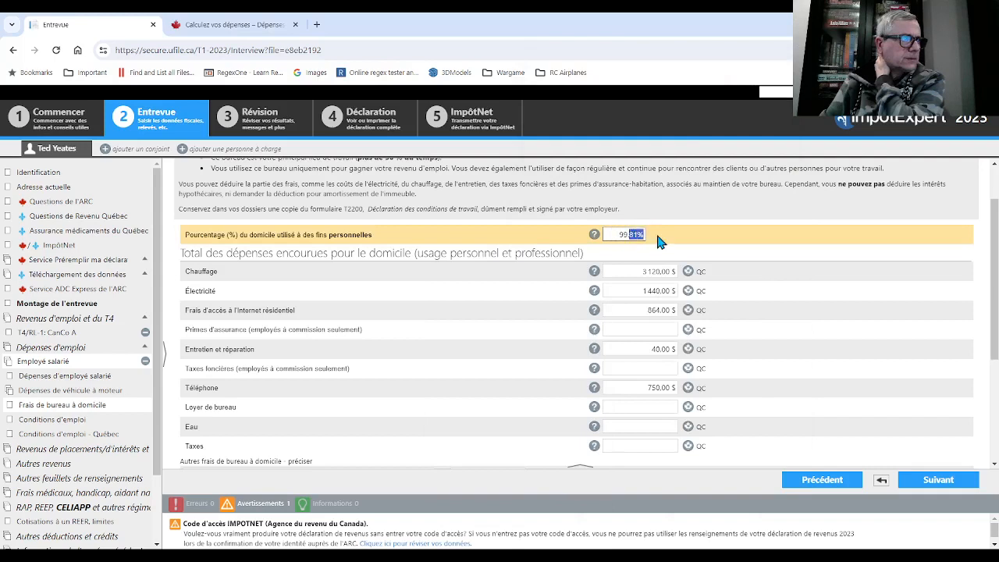
text(2)
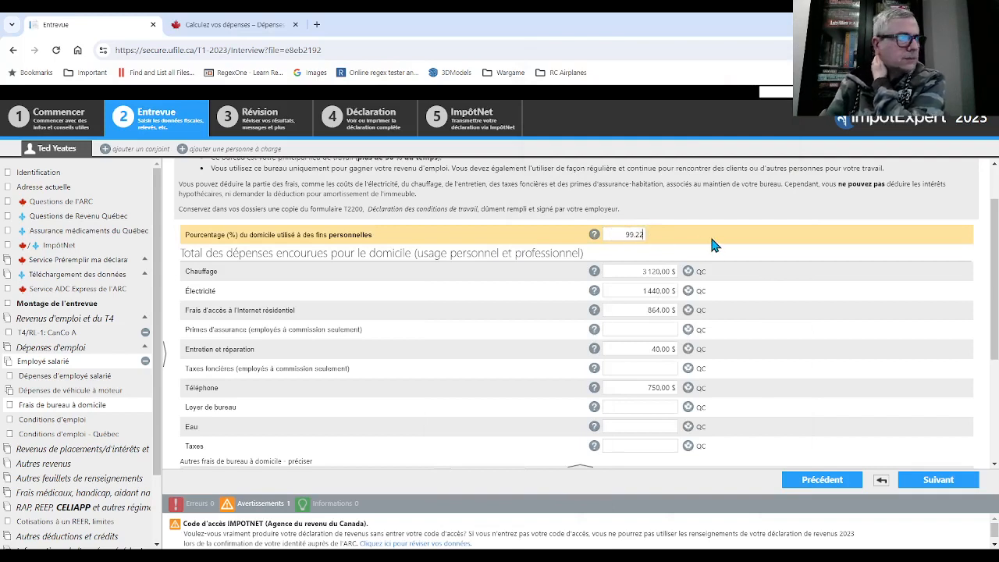
text(2)
click(644, 330)
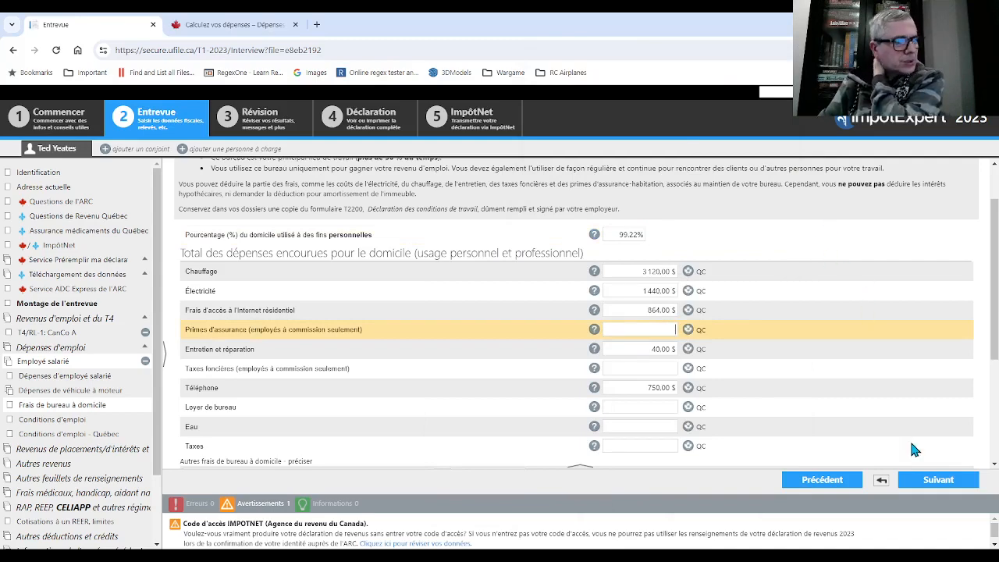
Advance past the home office expenses, open the Révision results and examine line 22900 in the federal summary.
click(935, 484)
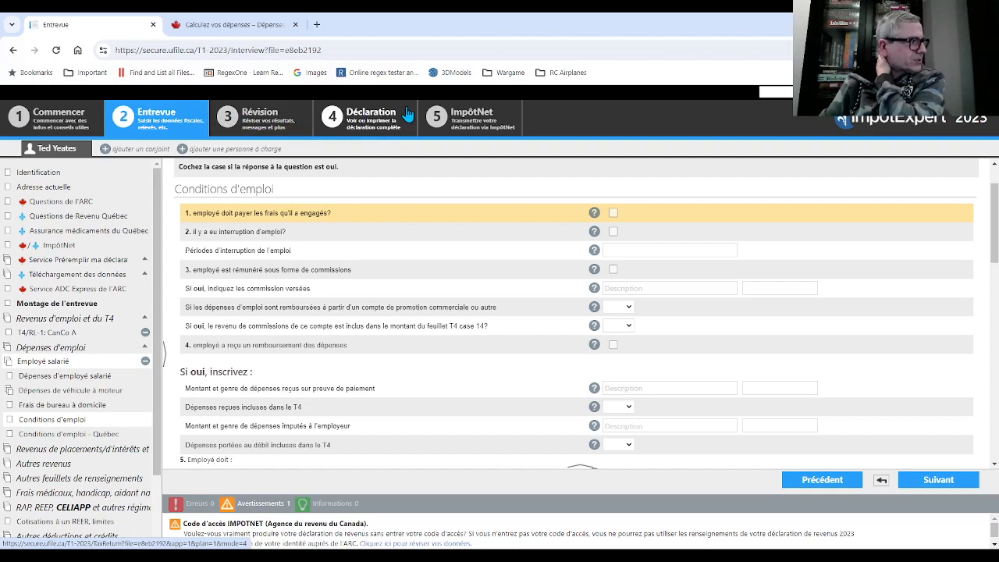
click(264, 118)
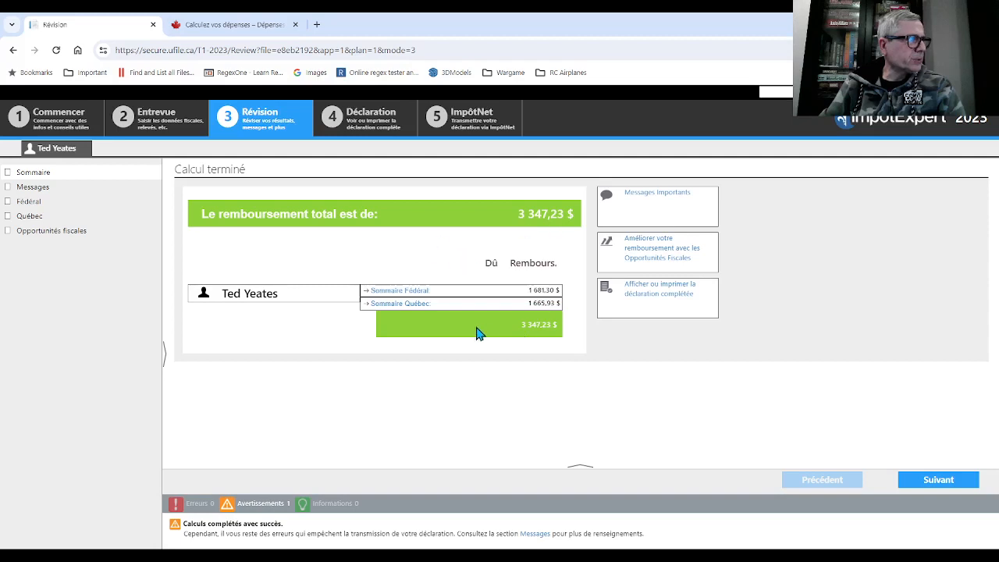
click(24, 202)
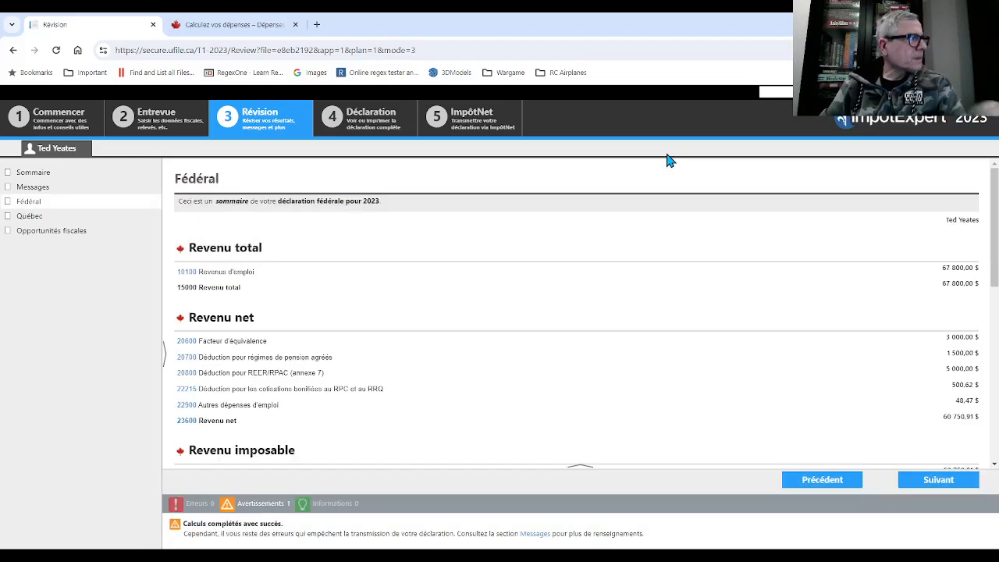
scroll(721, 214, down, 1)
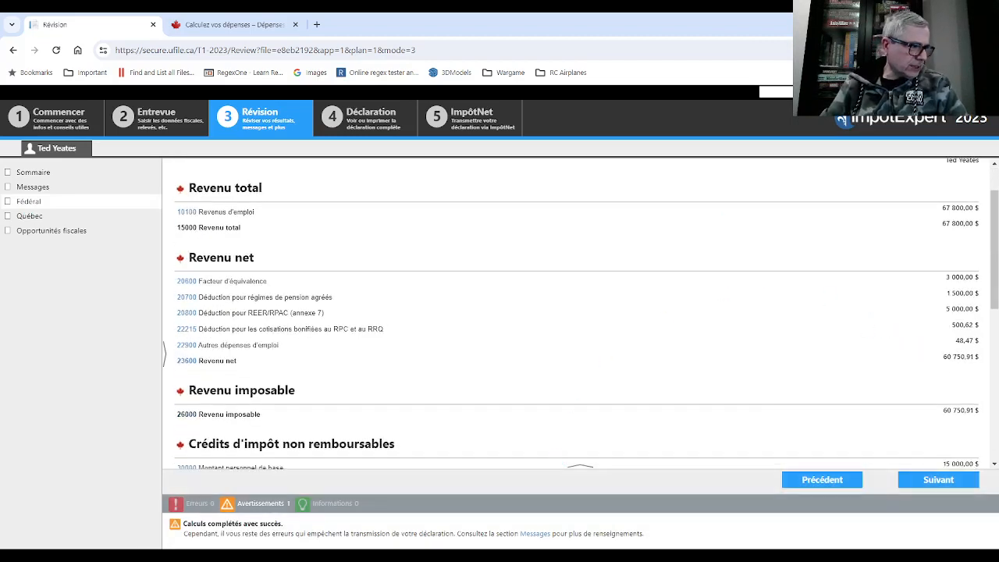
Compare the federal employment expense deduction with the workbook amount, and check line 207 in the Québec summary.
click(422, 512)
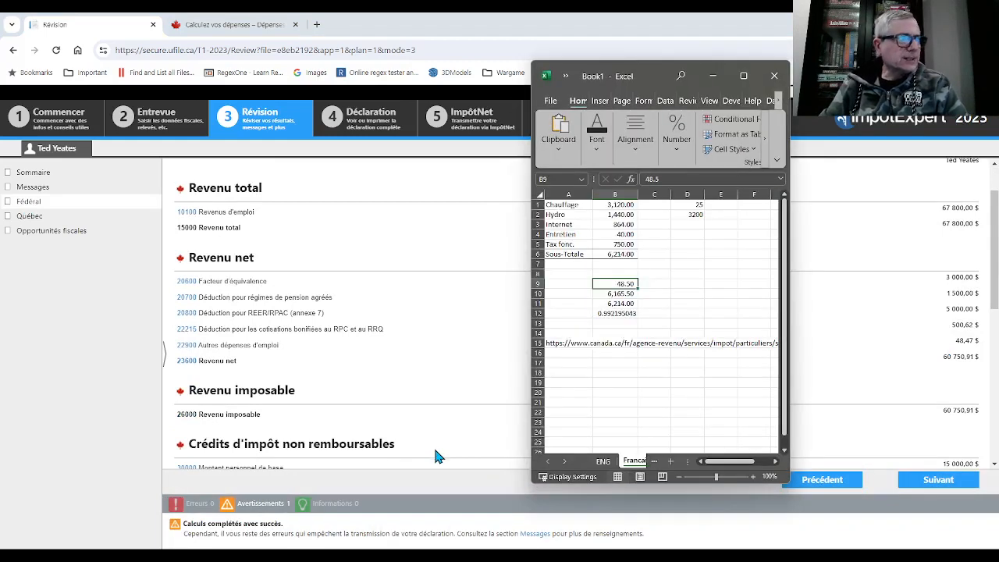
click(706, 86)
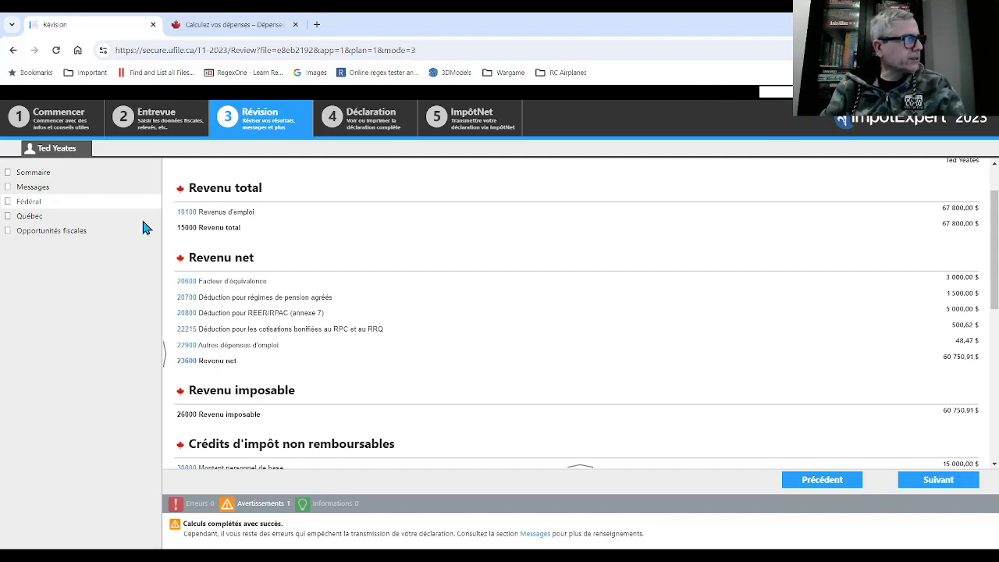
click(17, 218)
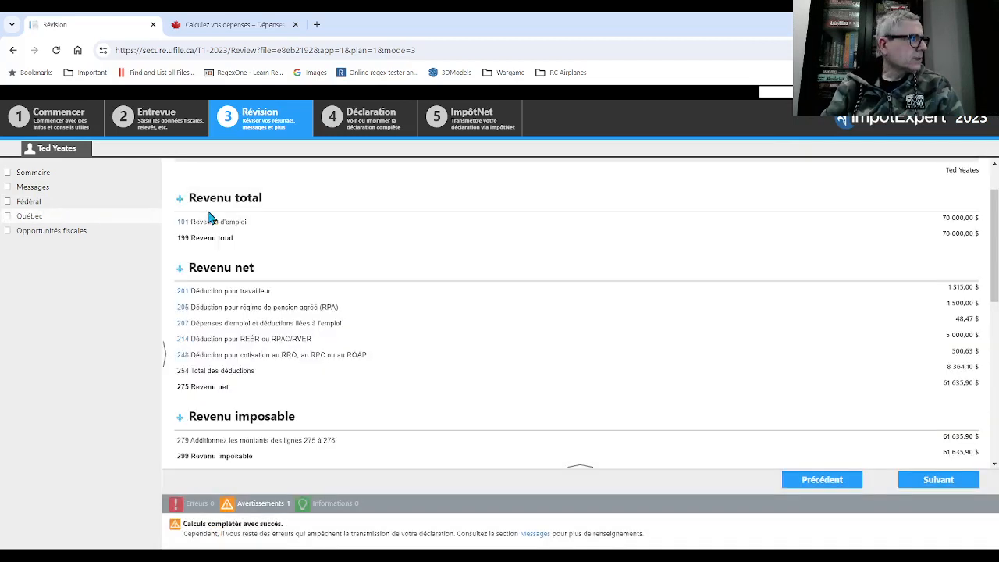
scroll(633, 243, down, 1)
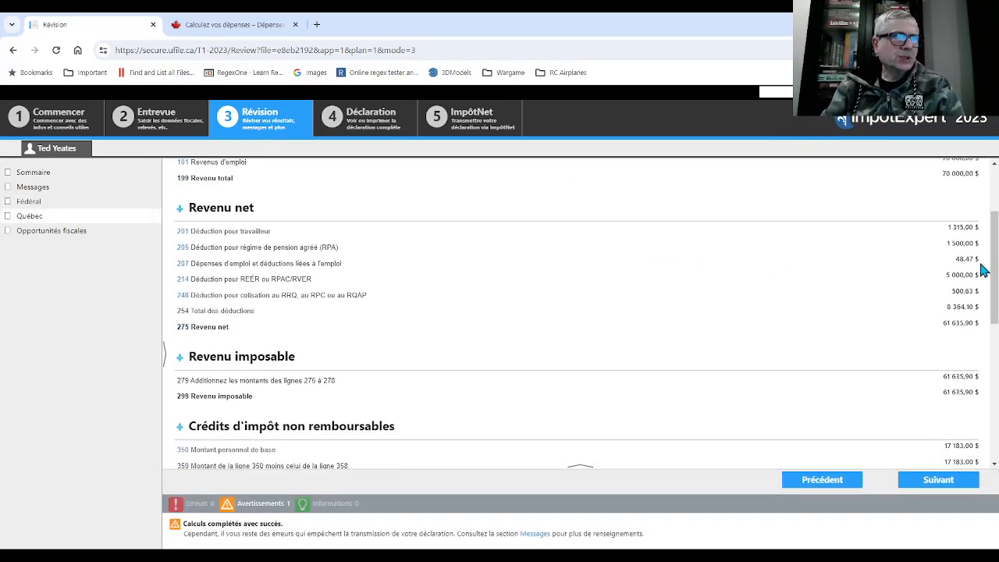